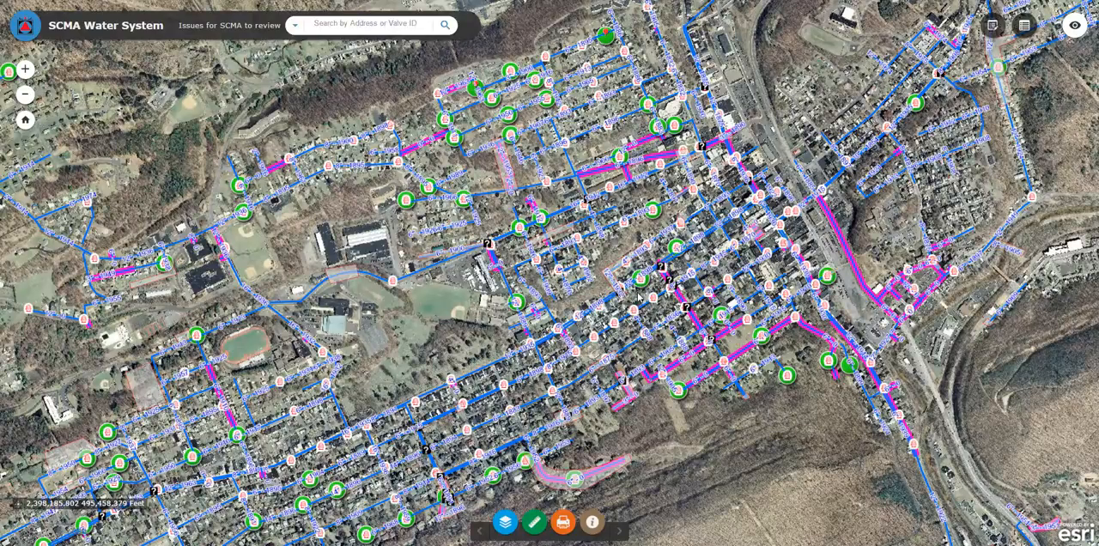
# - Open the highlighted 6-inch main of unknown age beside the railroad for editing and set its install year to 1980
pyautogui.click(838, 233)
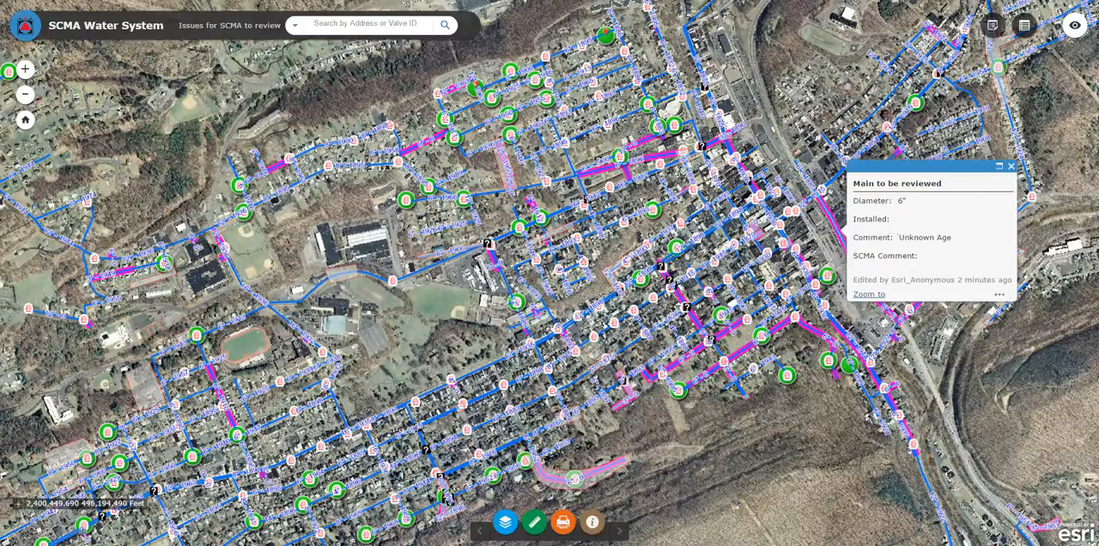
pyautogui.click(1002, 297)
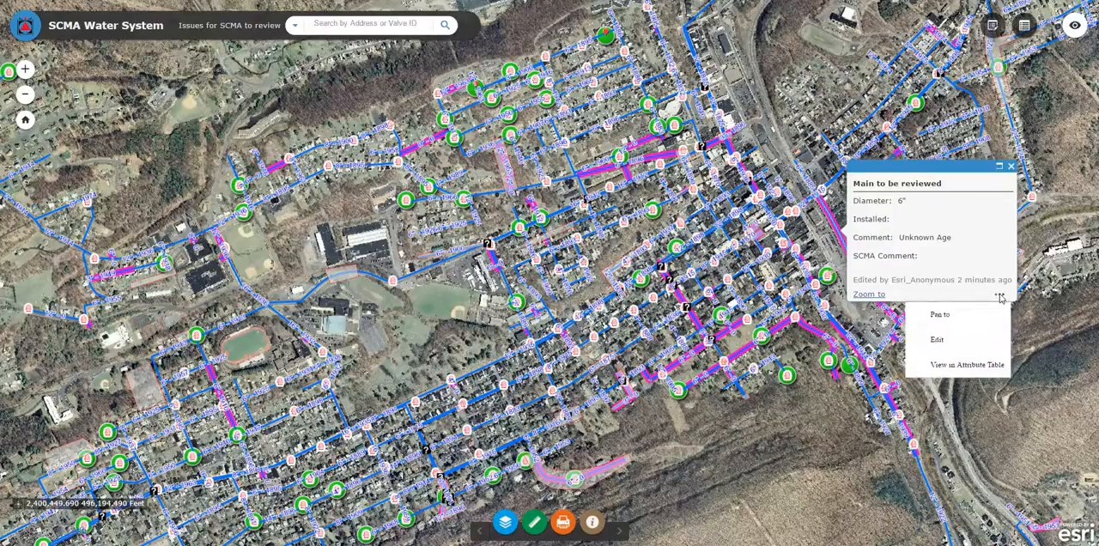
pyautogui.click(967, 345)
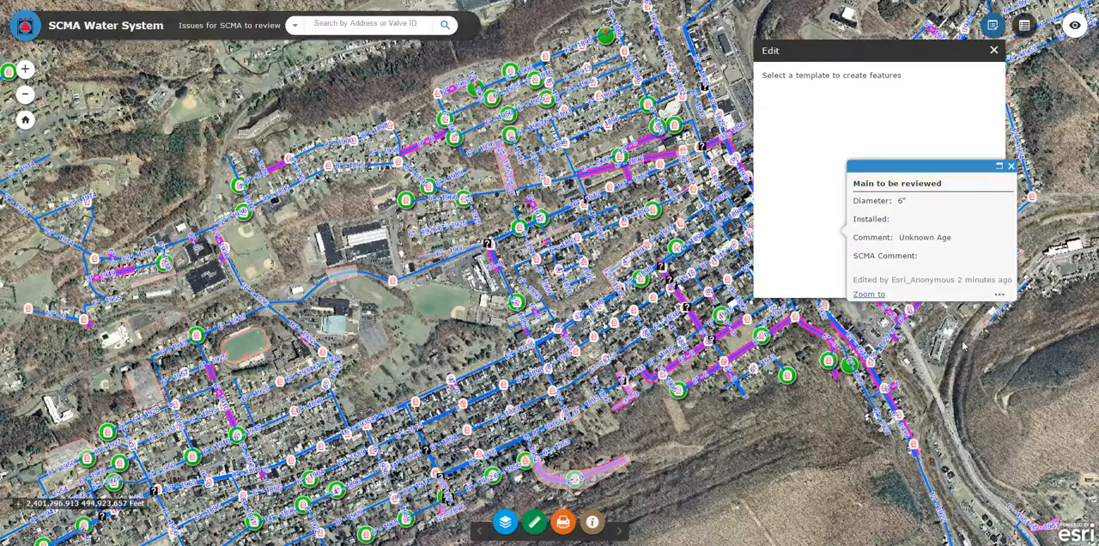
pyautogui.click(724, 218)
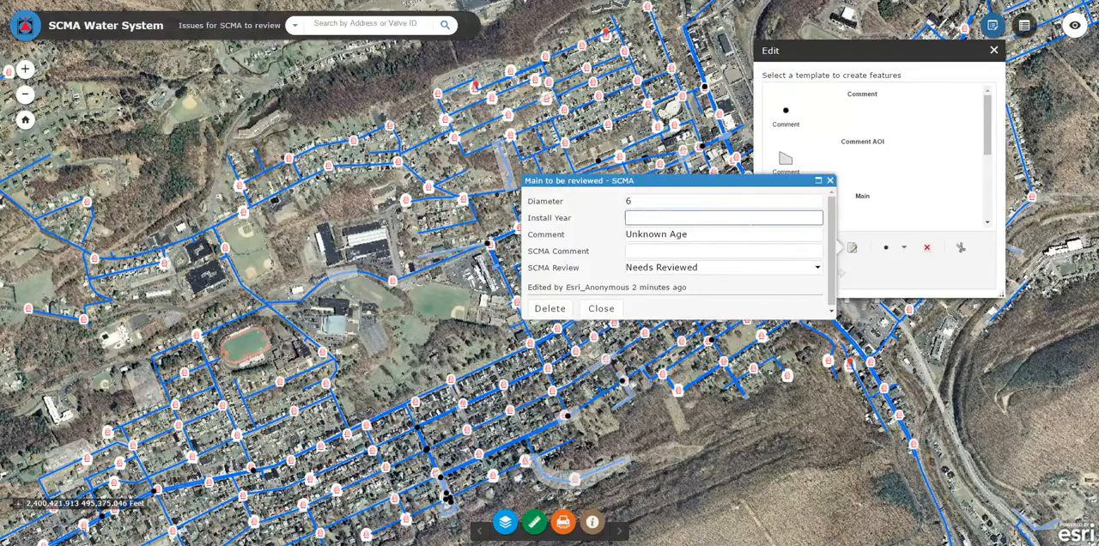
pyautogui.write('1980')
pyautogui.click(724, 251)
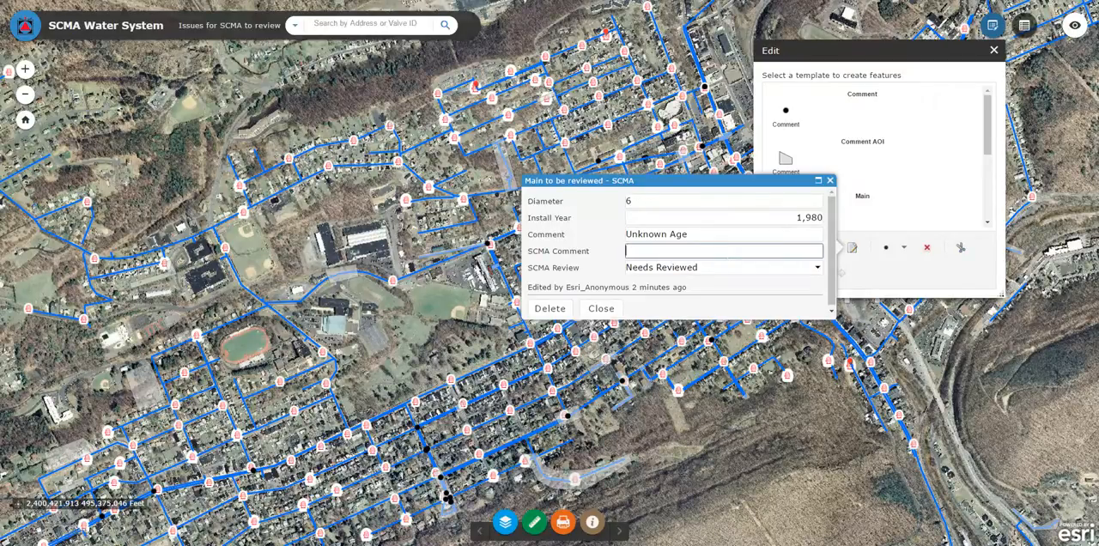
pyautogui.write('resolved')
pyautogui.press('BackSpace')
pyautogui.press('BackSpace')
pyautogui.press('BackSpace')
pyautogui.press('BackSpace')
pyautogui.press('BackSpace')
pyautogui.press('BackSpace')
pyautogui.press('BackSpace')
pyautogui.press('BackSpace')
# - Clear the main's SCMA Review status, close its attribute form and end the editing session
pyautogui.moveTo(729, 268); pyautogui.dragTo(625, 268)
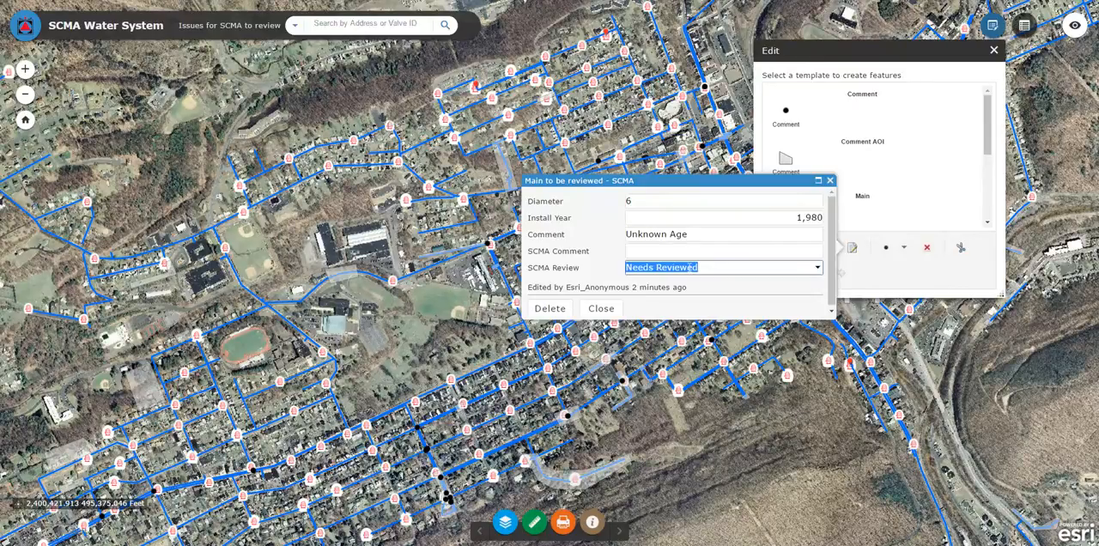
pyautogui.press('BackSpace')
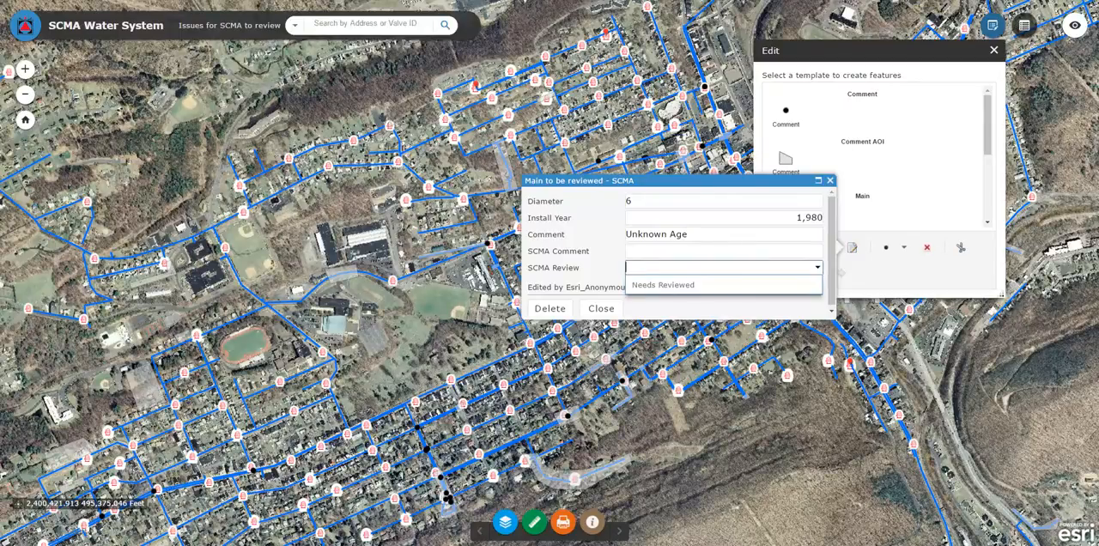
pyautogui.click(601, 310)
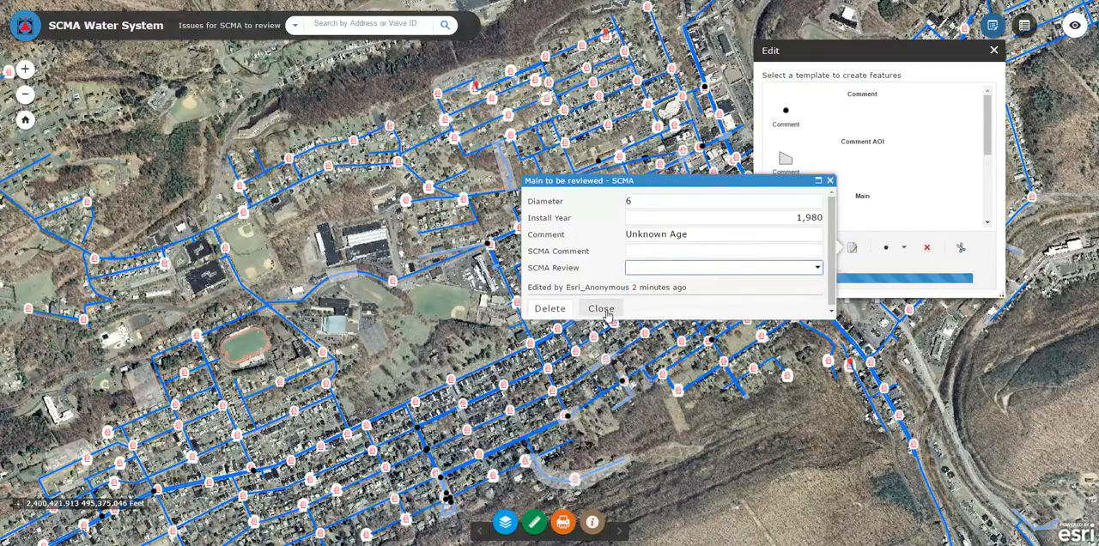
pyautogui.click(994, 50)
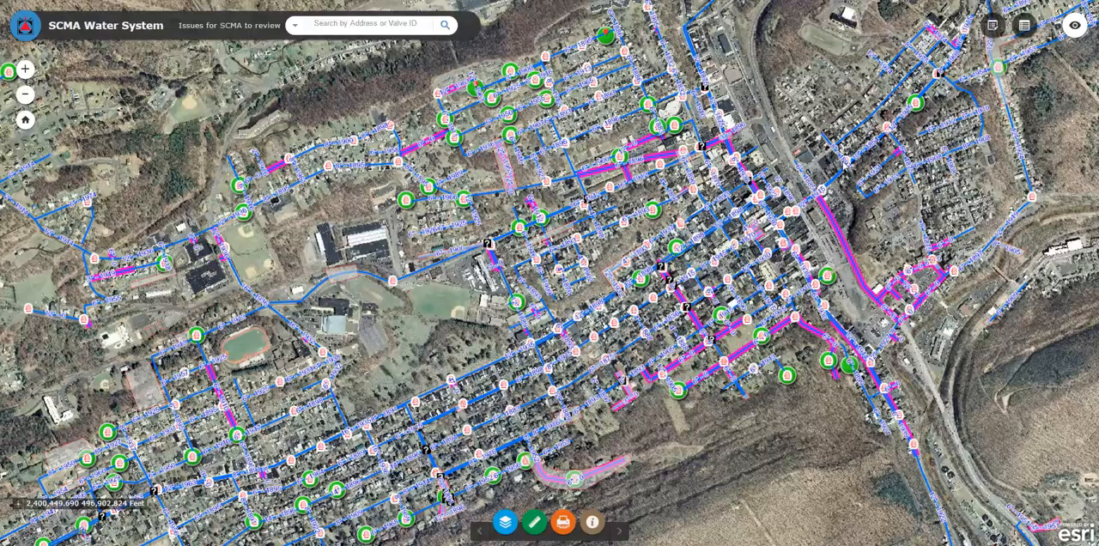
pyautogui.click(996, 27)
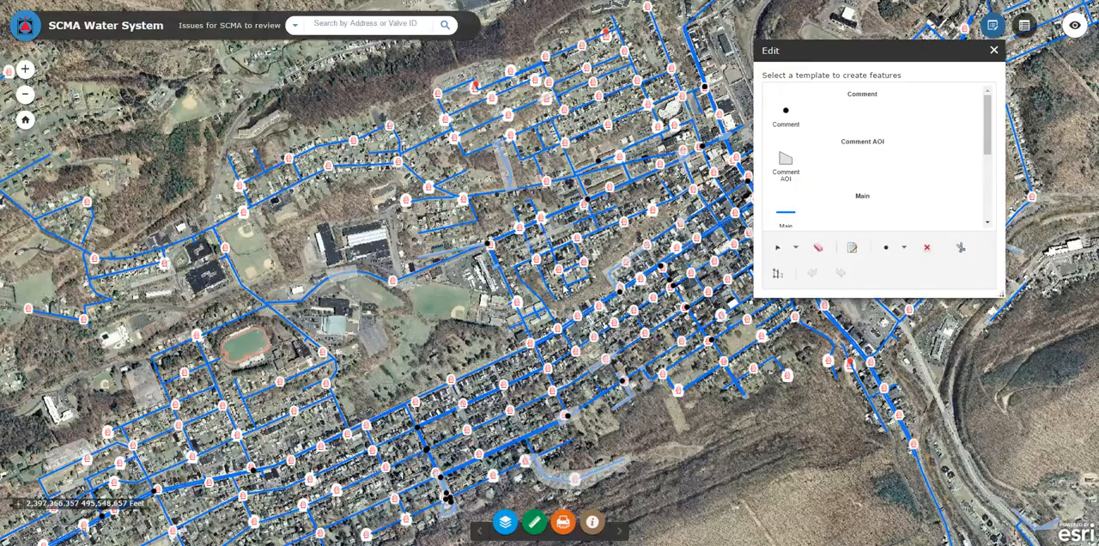
pyautogui.click(993, 51)
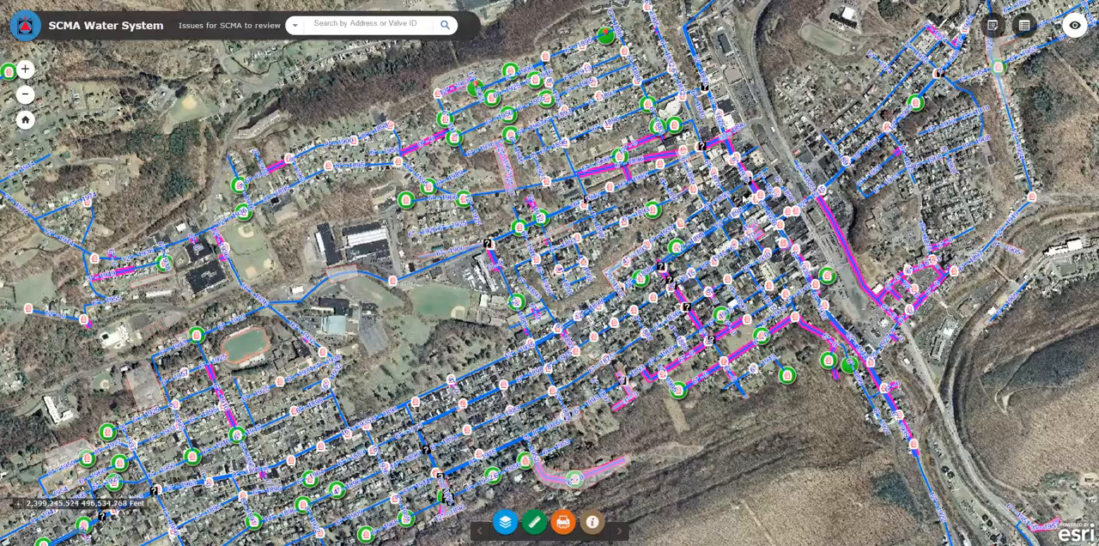
pyautogui.scroll(2, 859, 244)
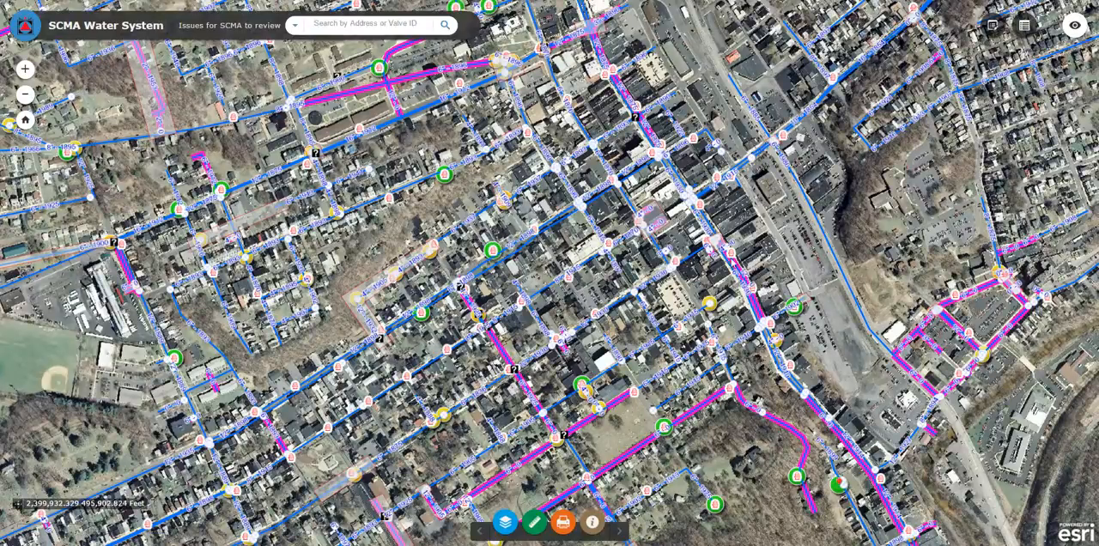
pyautogui.scroll(-1, 594, 360)
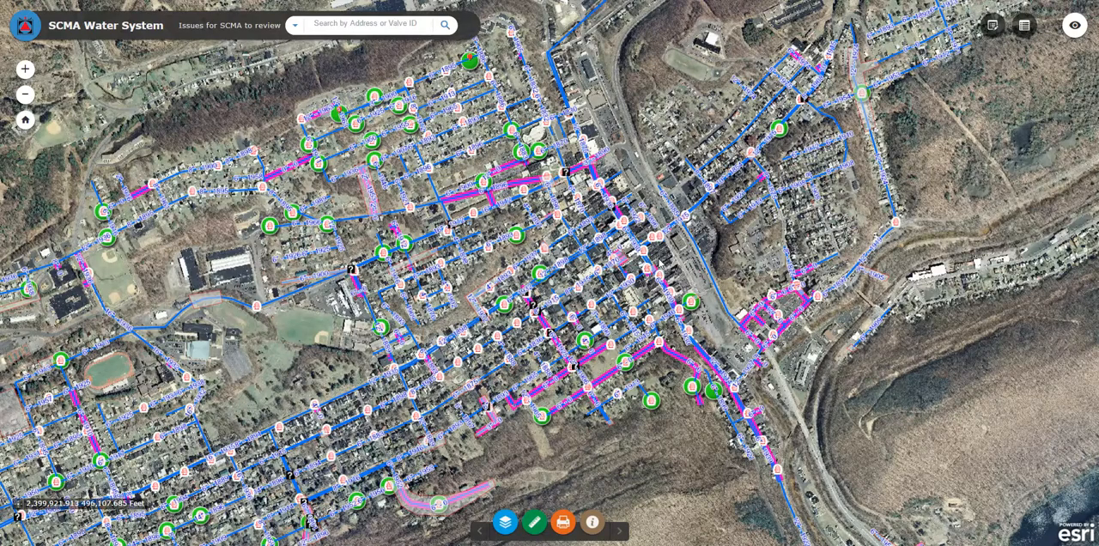
# - Inspect the "over/under?" comment point at the street crossing and open its attributes for editing
pyautogui.scroll(1, 587, 350)
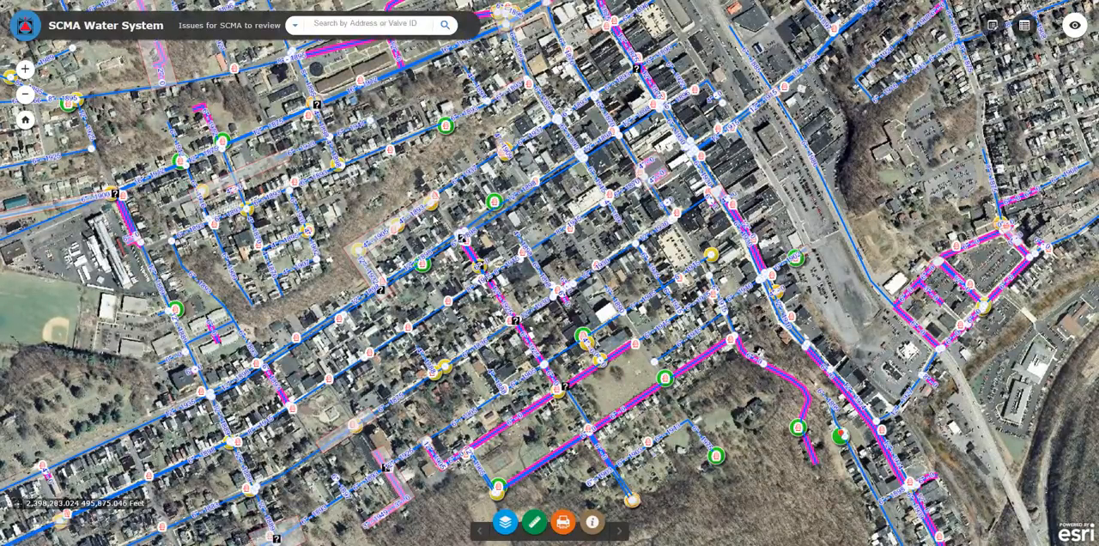
pyautogui.click(516, 321)
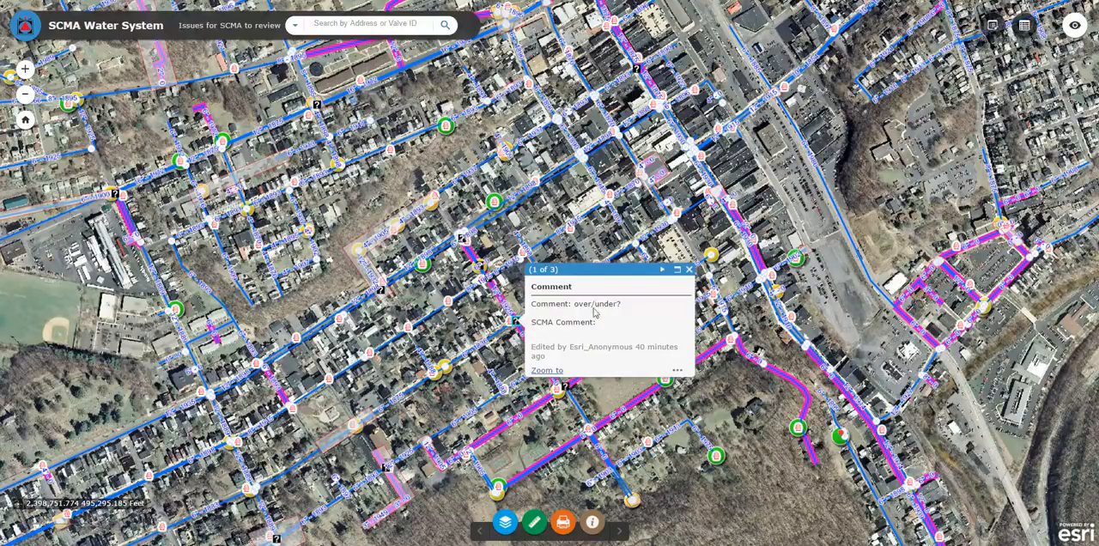
pyautogui.click(677, 371)
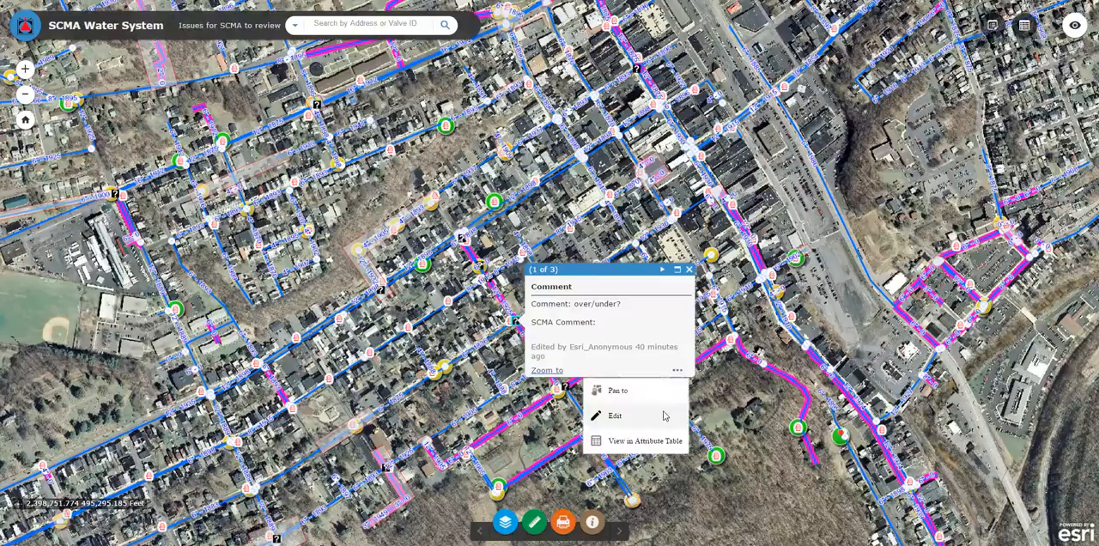
pyautogui.click(615, 416)
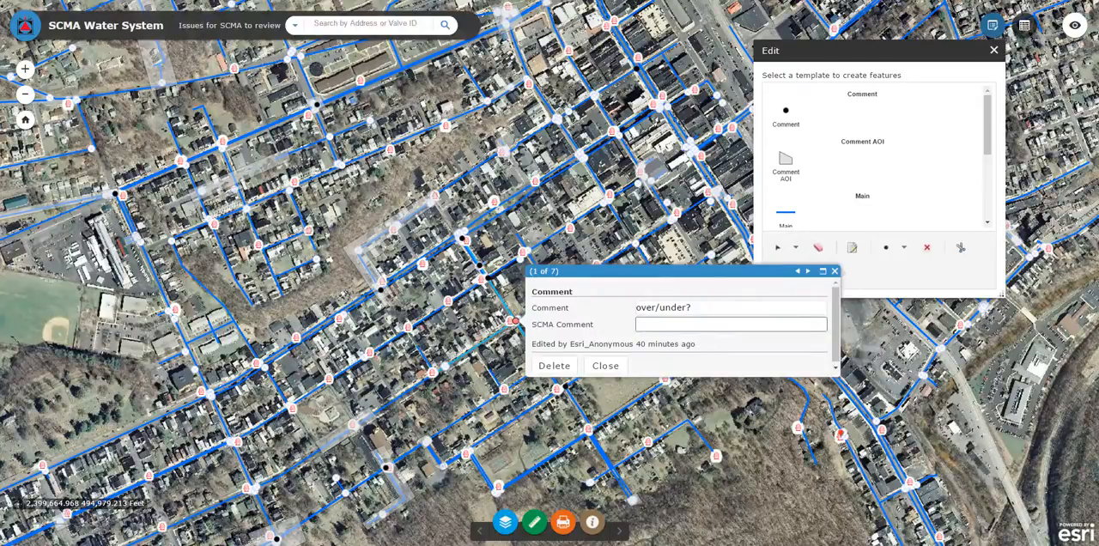
pyautogui.write('end')
pyautogui.press('BackSpace')
pyautogui.press('BackSpace')
pyautogui.press('BackSpace')
pyautogui.write('no')
pyautogui.press('BackSpace')
pyautogui.press('BackSpace')
pyautogui.press('BackSpace')
pyautogui.press('BackSpace')
pyautogui.press('BackSpace')
pyautogui.click(606, 365)
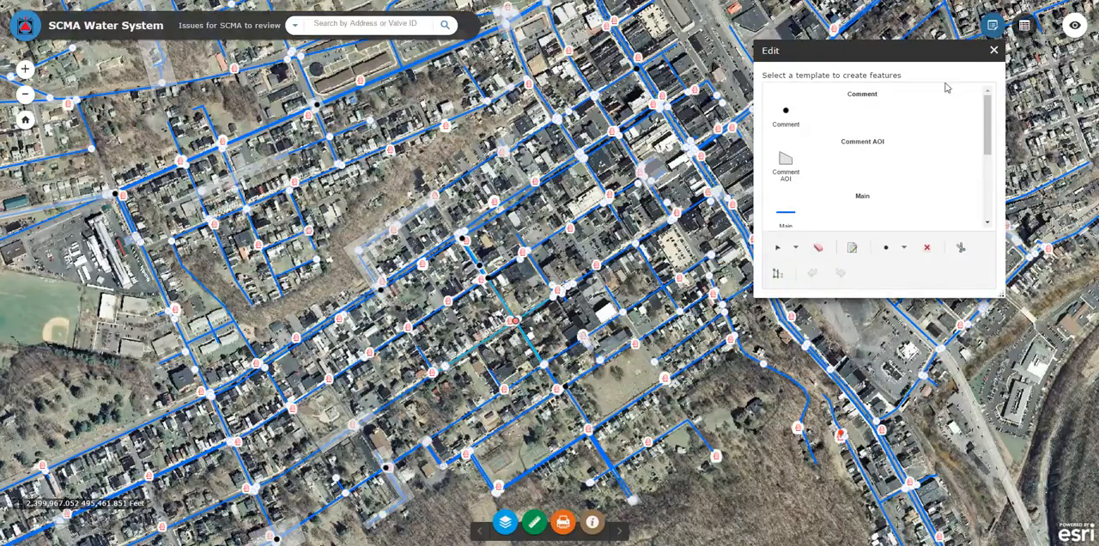
pyautogui.click(994, 50)
# - Review the Comment AOI polygon covering the Laurel Bl intersection and close its details
pyautogui.moveTo(755, 91); pyautogui.dragTo(651, 376)
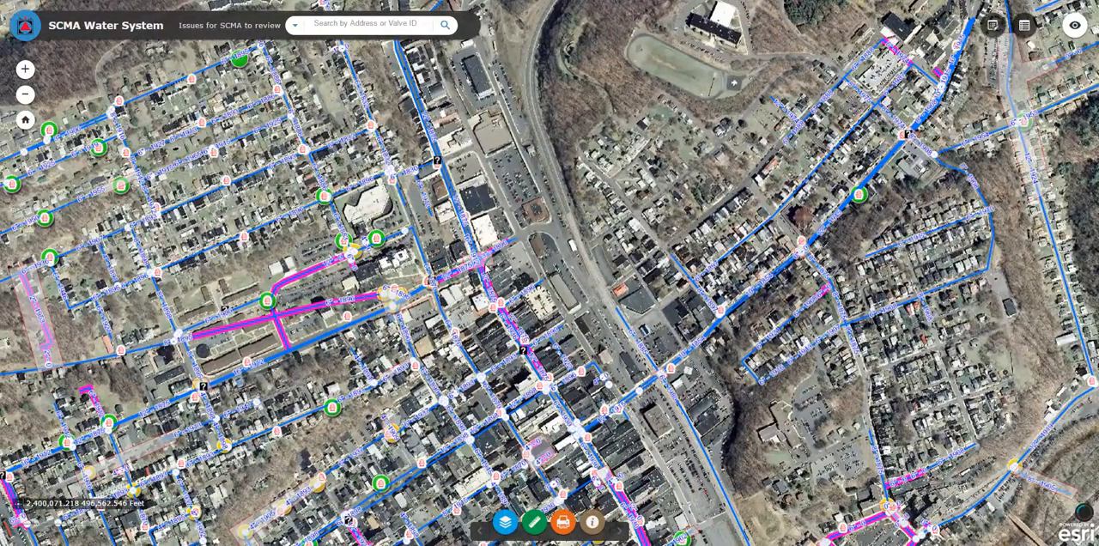
pyautogui.scroll(4, 508, 267)
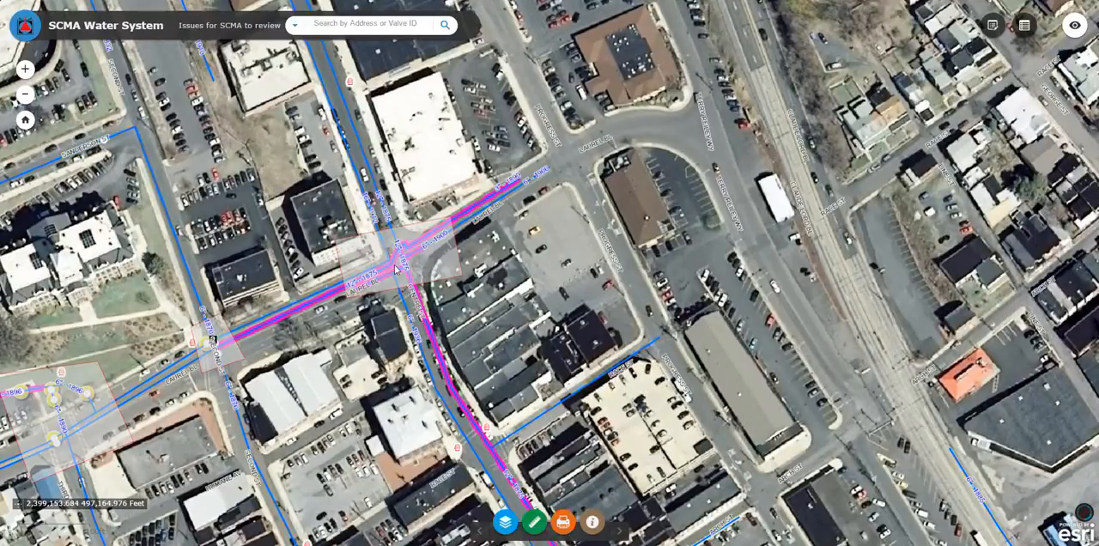
pyautogui.click(447, 269)
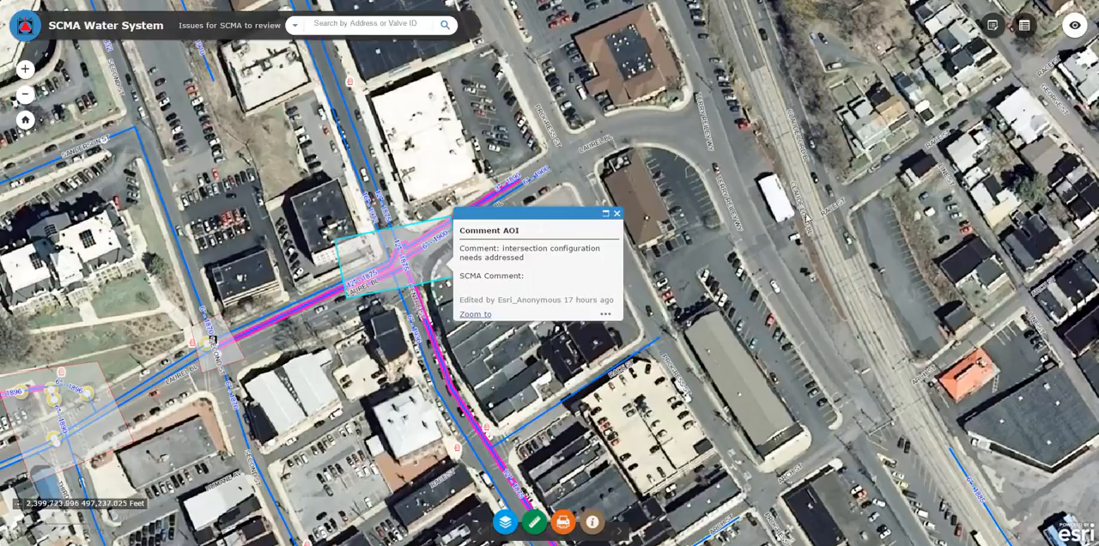
pyautogui.click(617, 213)
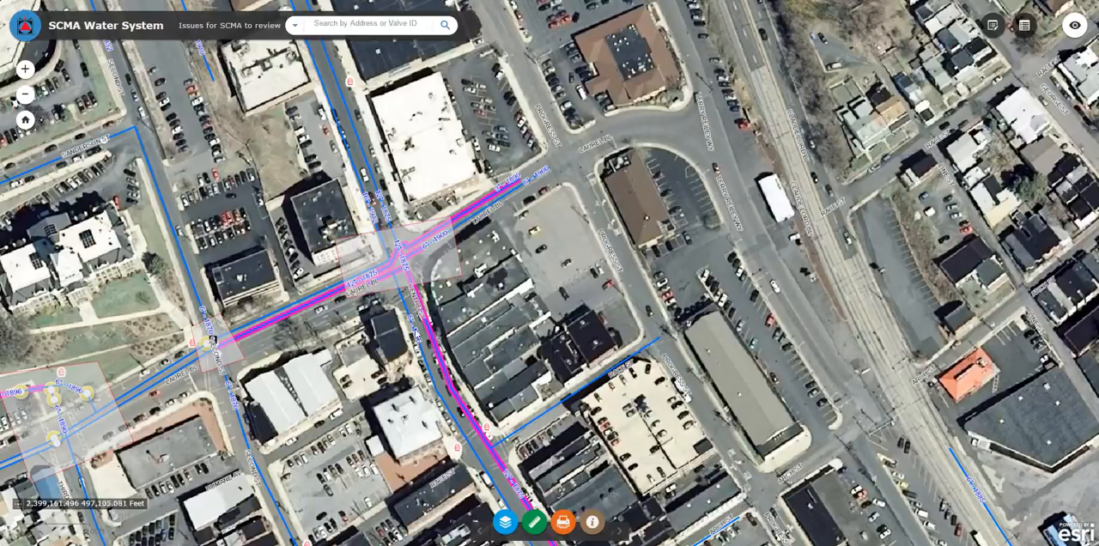
# - Hide the Comment AOI layer on the map
pyautogui.click(506, 522)
pyautogui.click(35, 163)
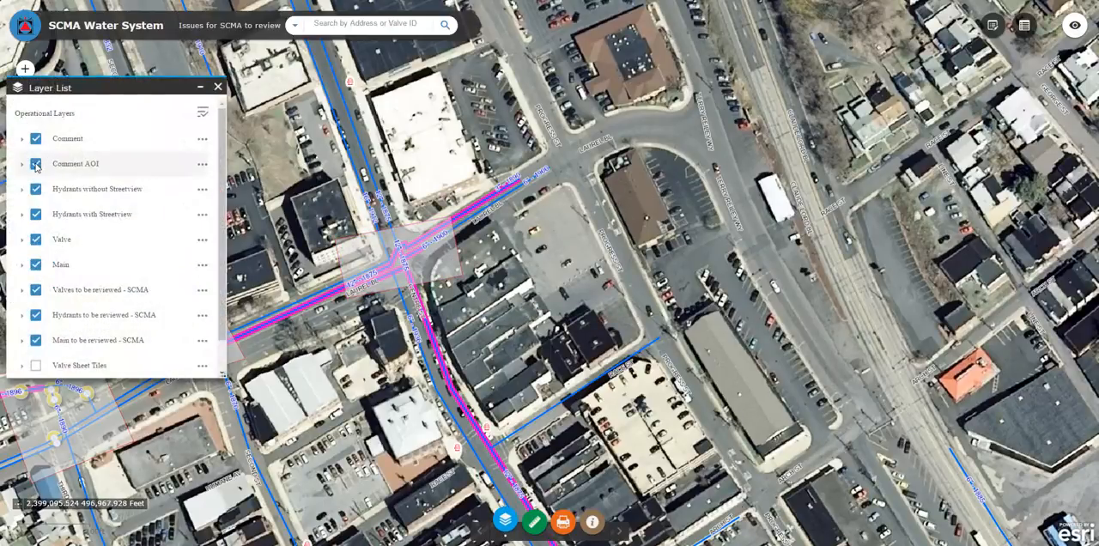
pyautogui.click(218, 86)
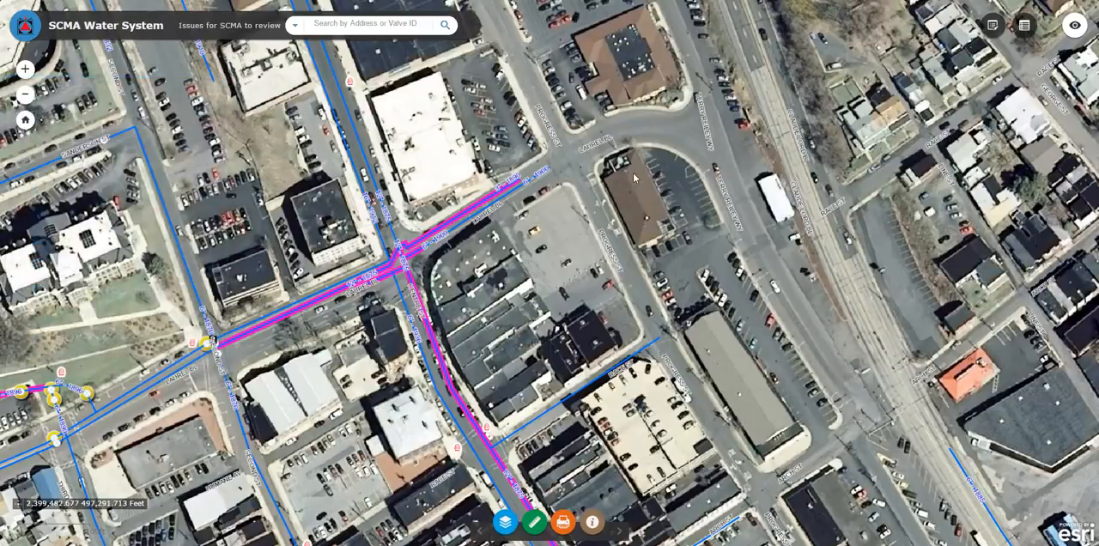
# - Draw a new main from the parking lot along the building to the main on Laurel Bl, leaving its attributes blank
pyautogui.scroll(2, 573, 218)
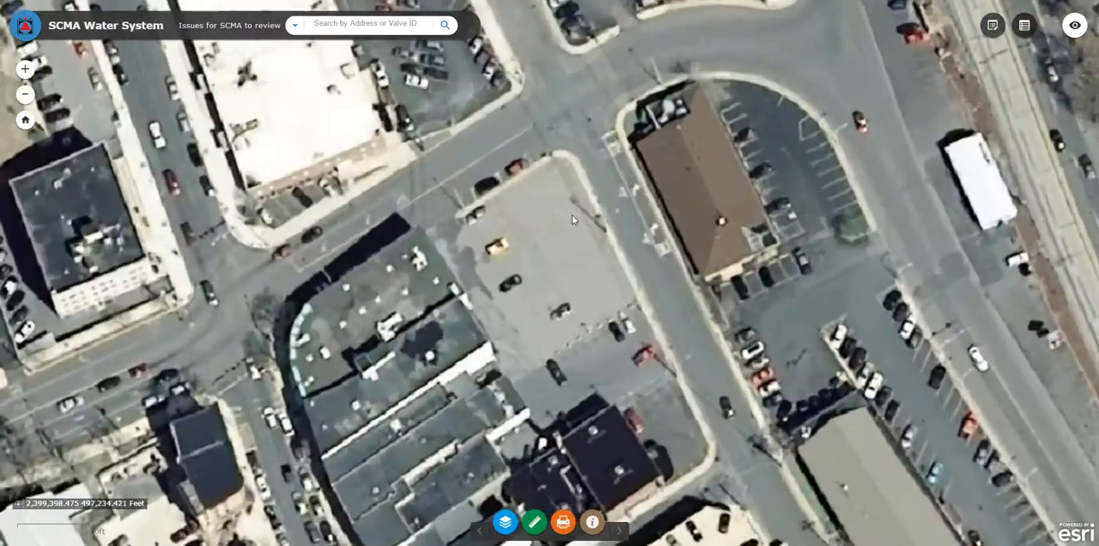
pyautogui.click(992, 26)
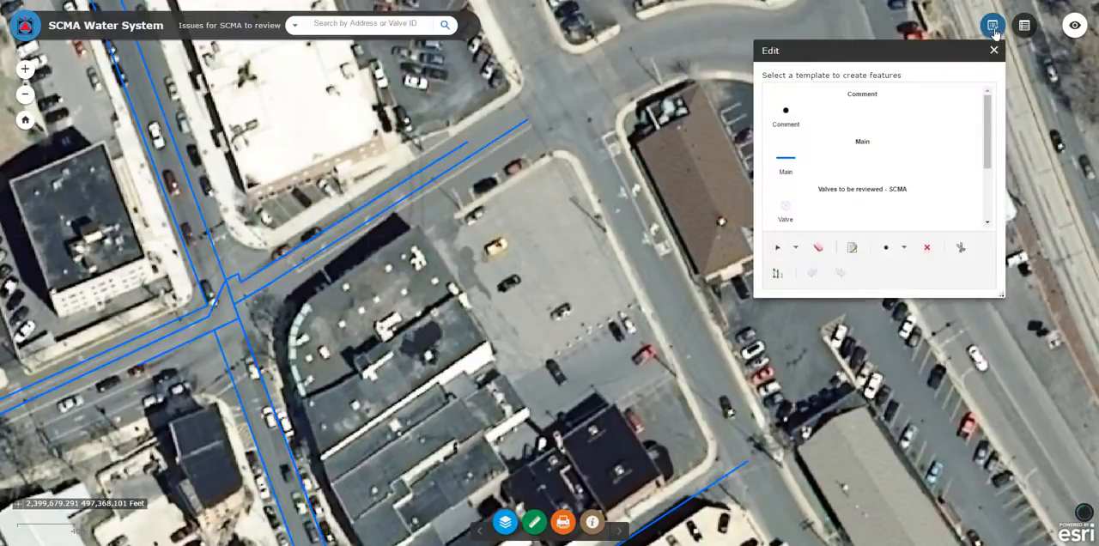
pyautogui.click(786, 163)
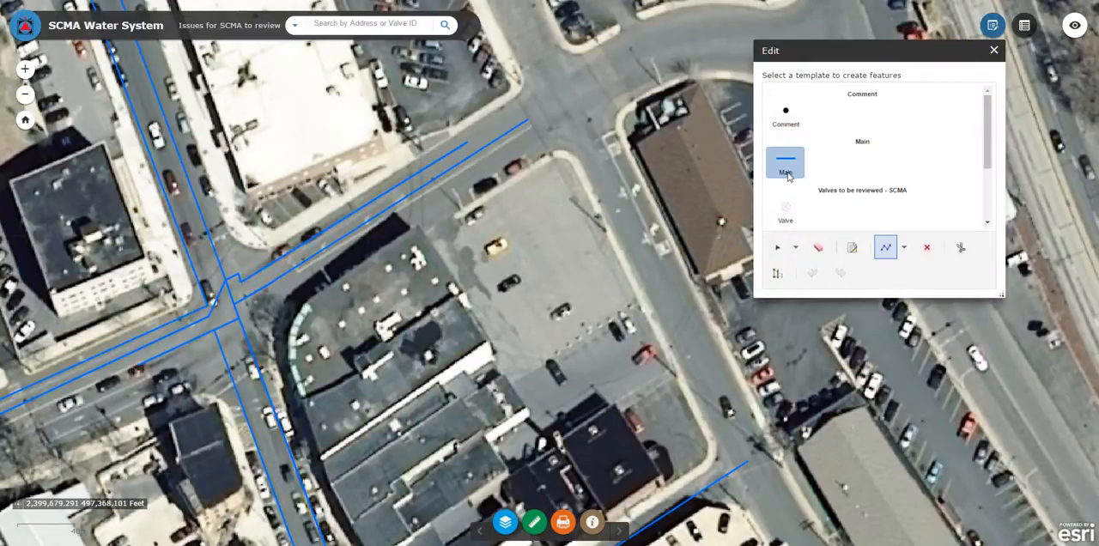
pyautogui.click(484, 304)
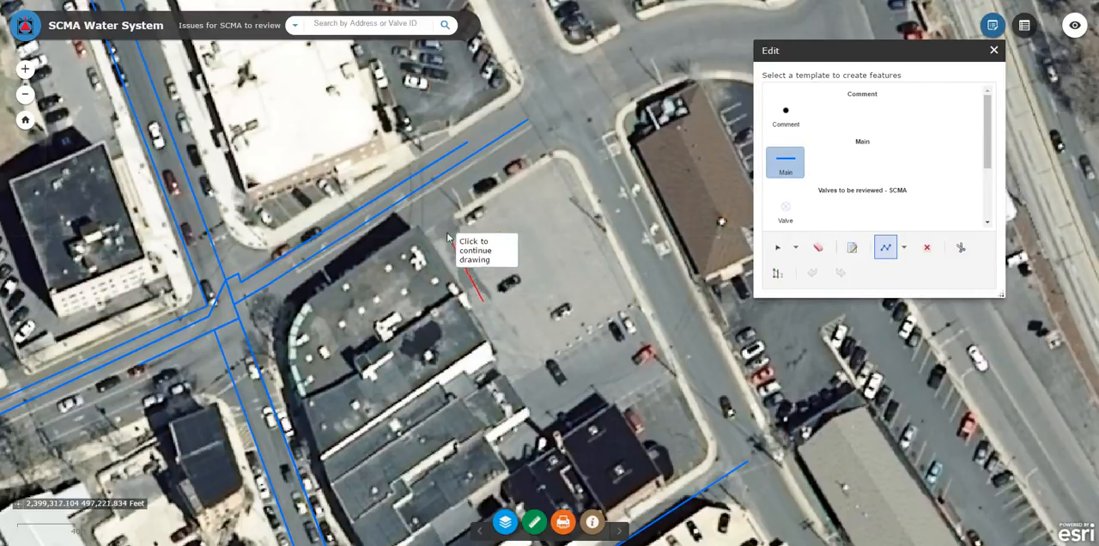
pyautogui.click(424, 209)
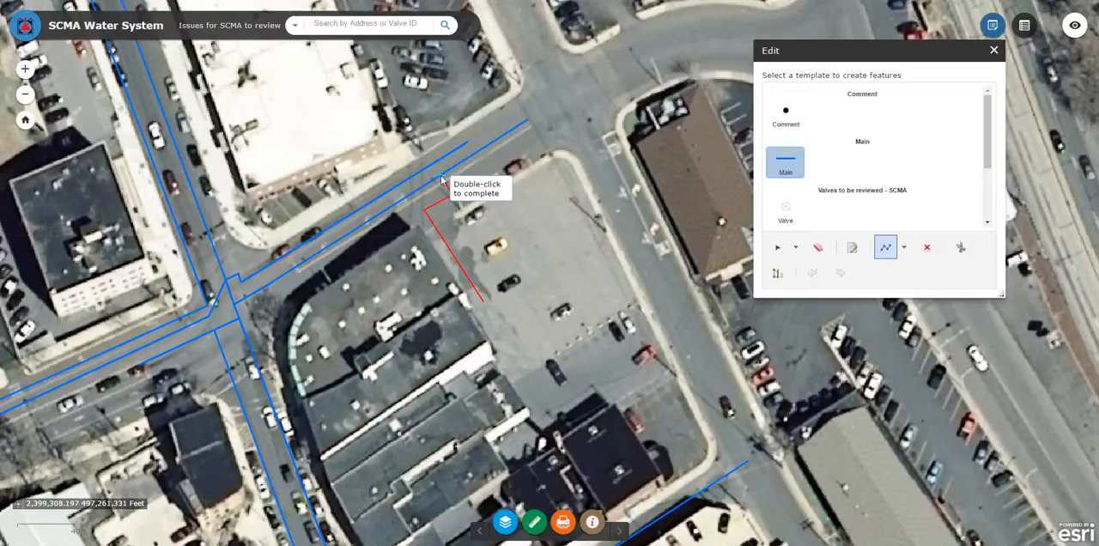
pyautogui.doubleClick(442, 180)
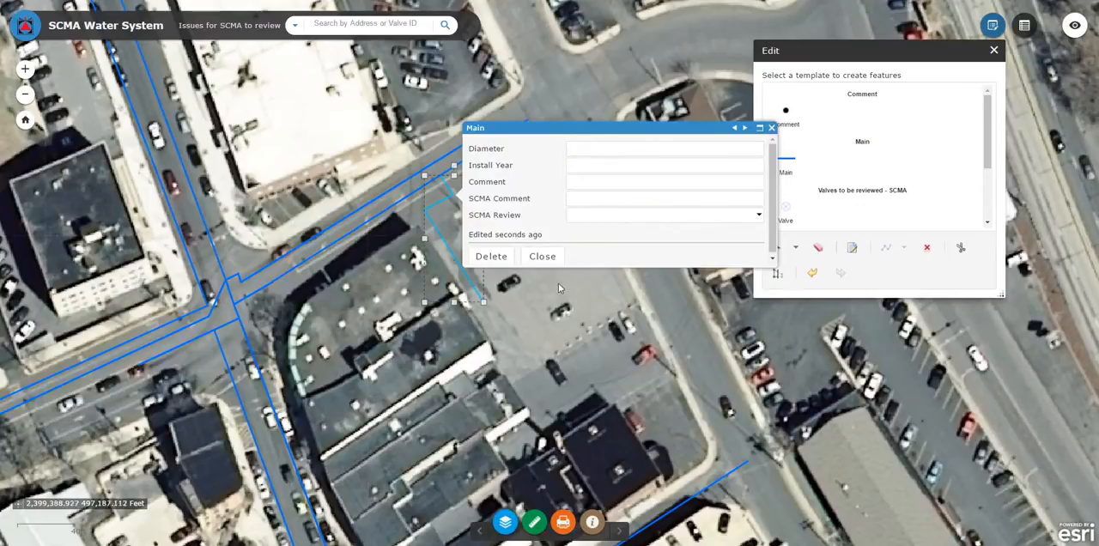
pyautogui.click(543, 256)
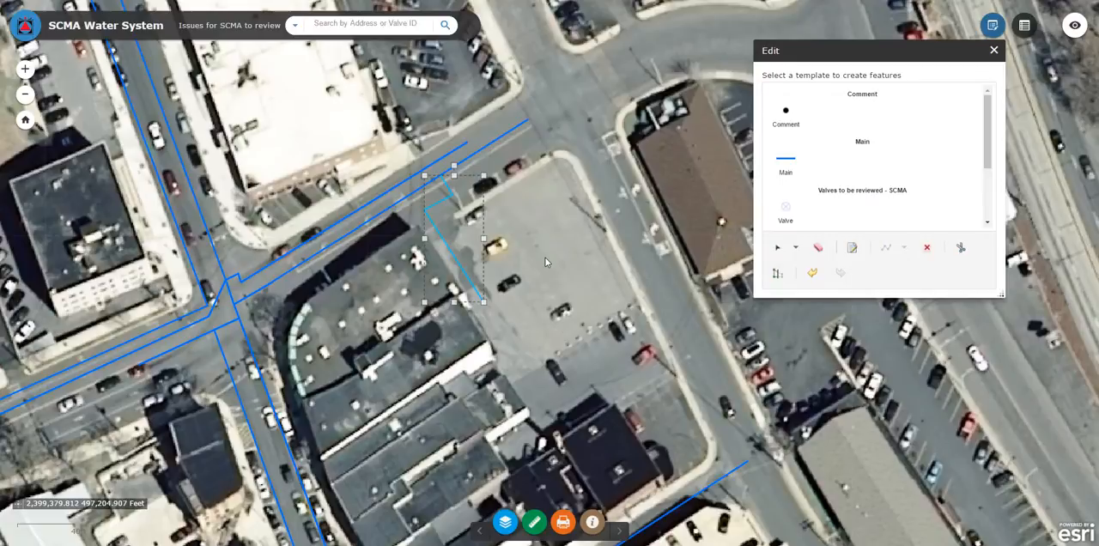
pyautogui.click(993, 52)
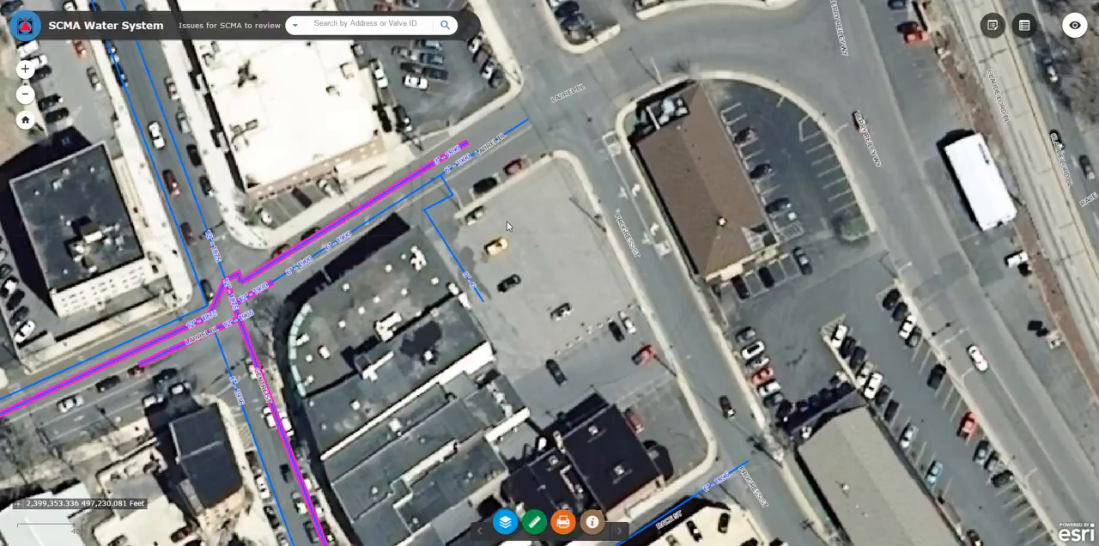
# - Cut the main along Laurel Bl where the new main joins it, keeping its attributes as they are
pyautogui.click(993, 25)
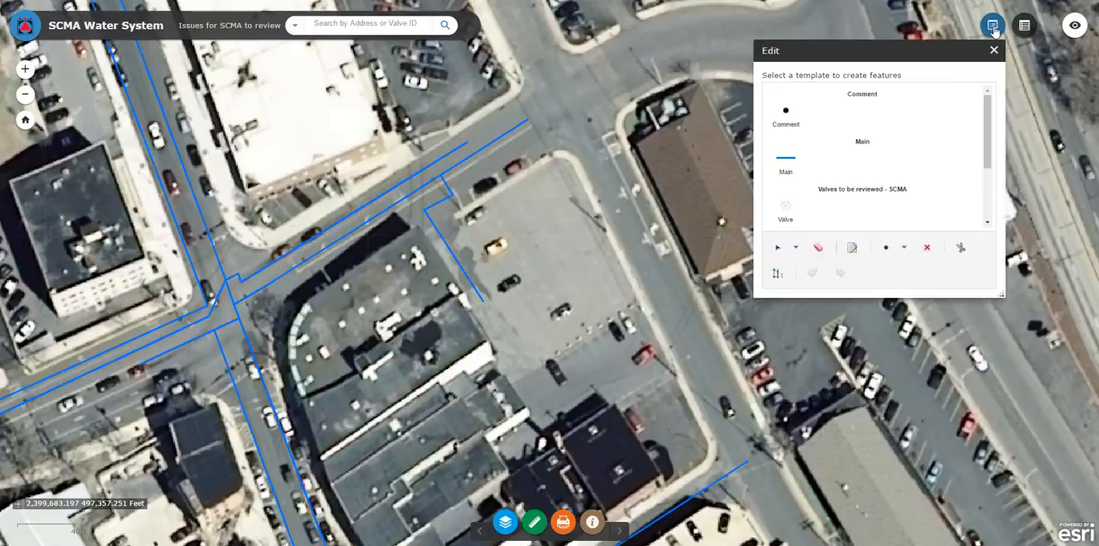
pyautogui.click(780, 249)
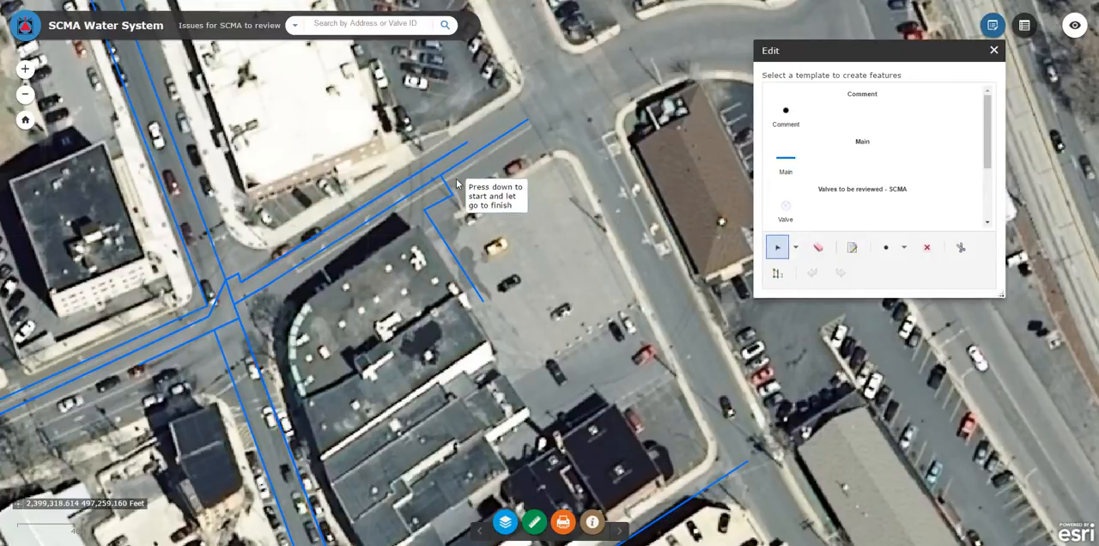
pyautogui.moveTo(455, 179); pyautogui.dragTo(487, 196)
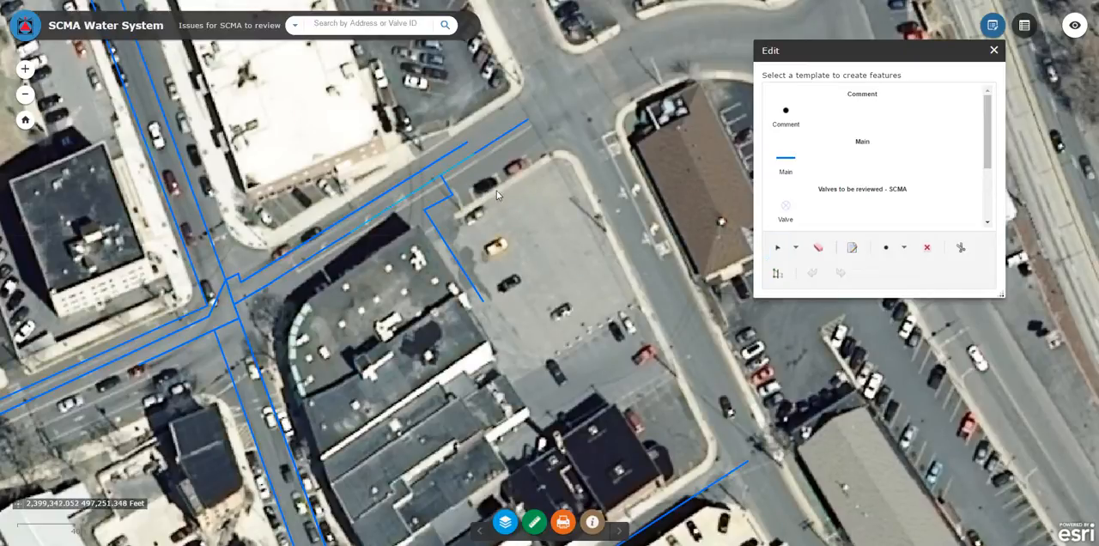
pyautogui.click(964, 249)
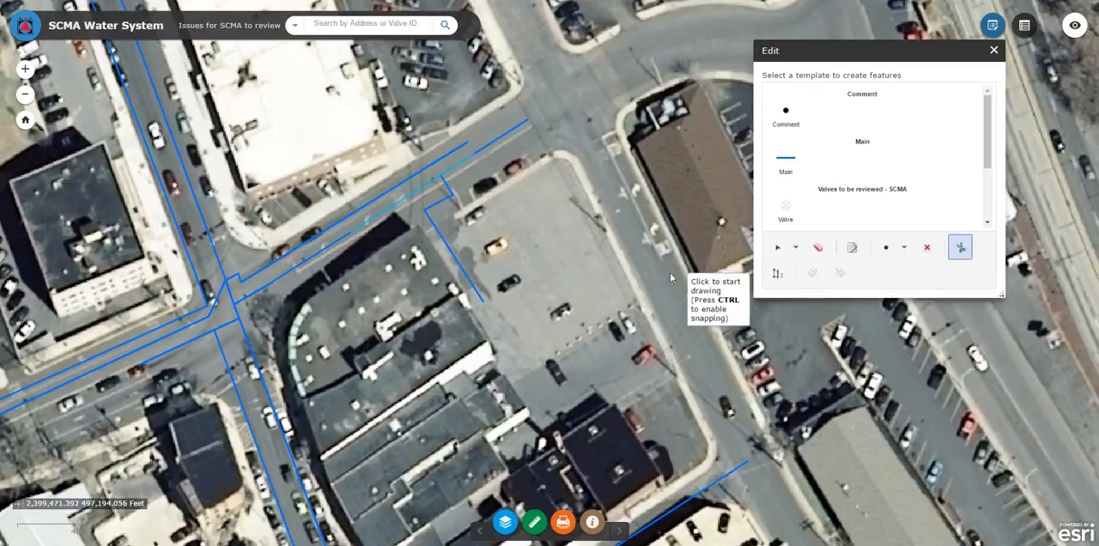
pyautogui.click(444, 166)
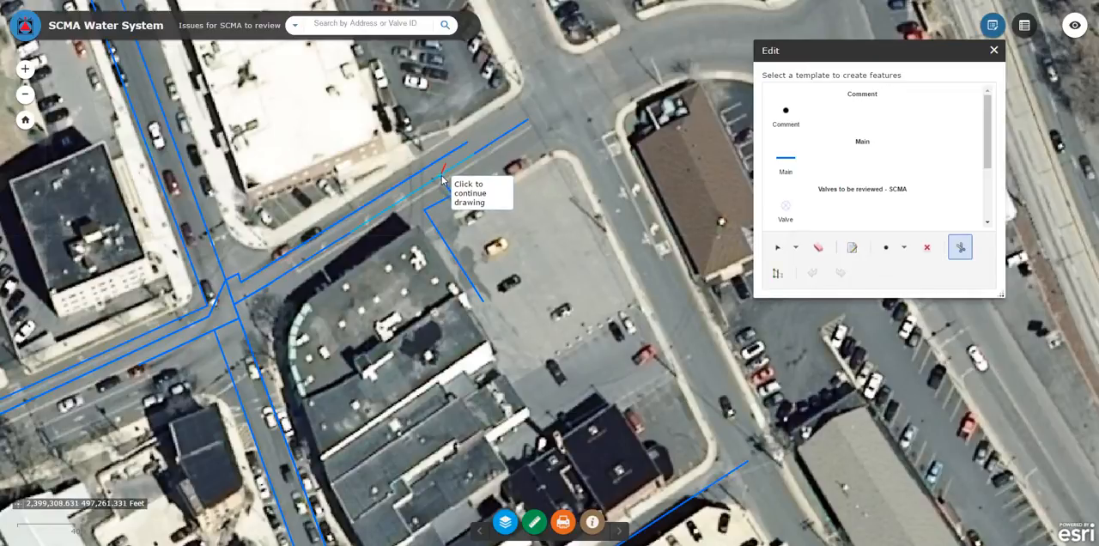
pyautogui.click(436, 194)
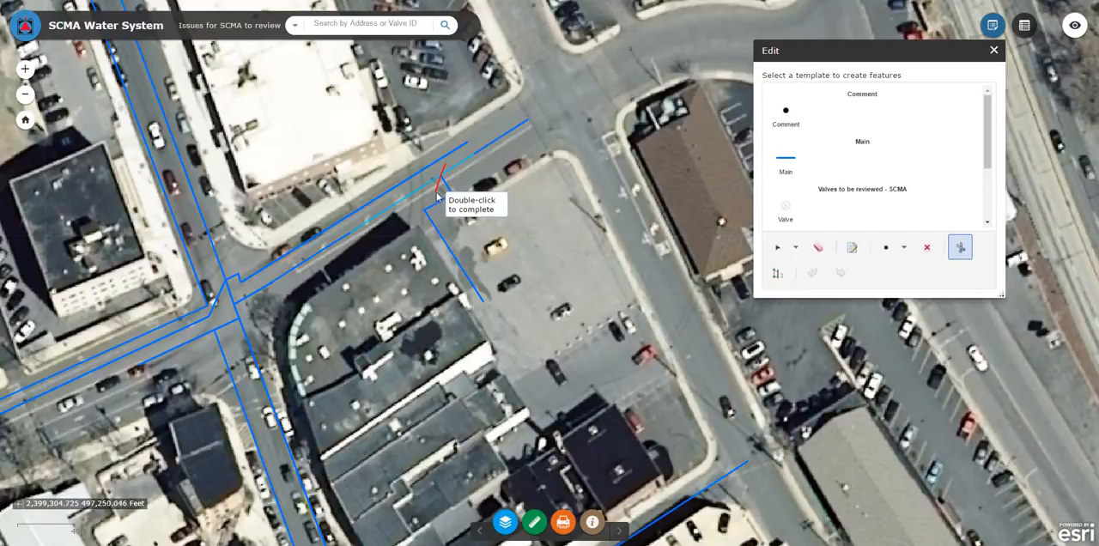
pyautogui.doubleClick(438, 197)
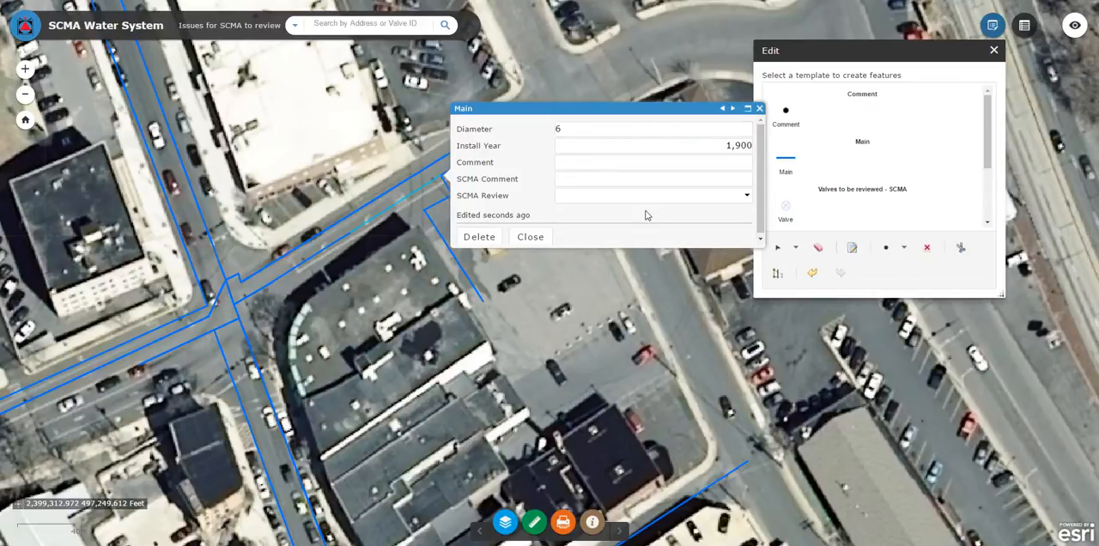
pyautogui.click(530, 237)
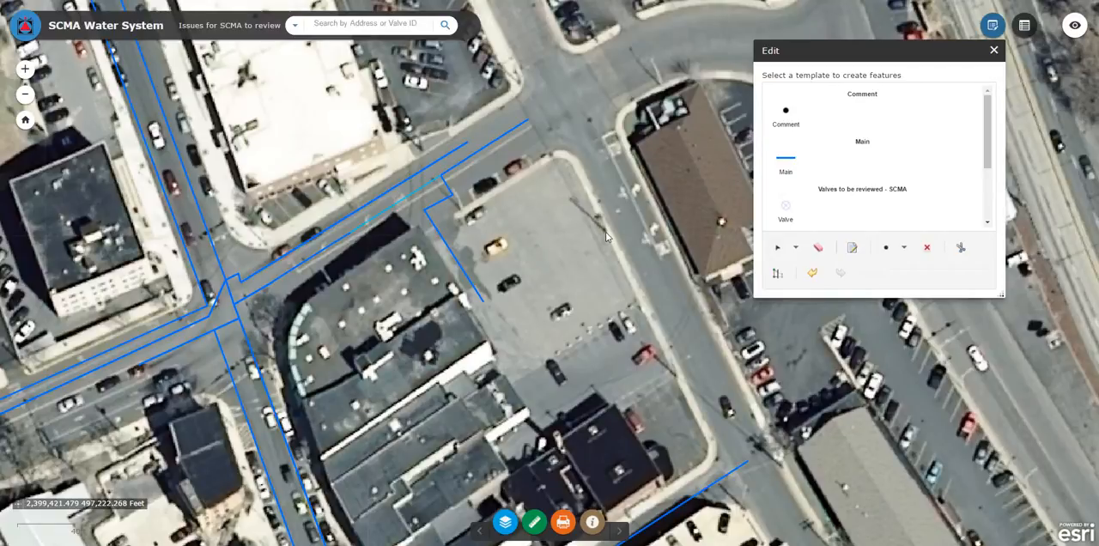
pyautogui.click(993, 50)
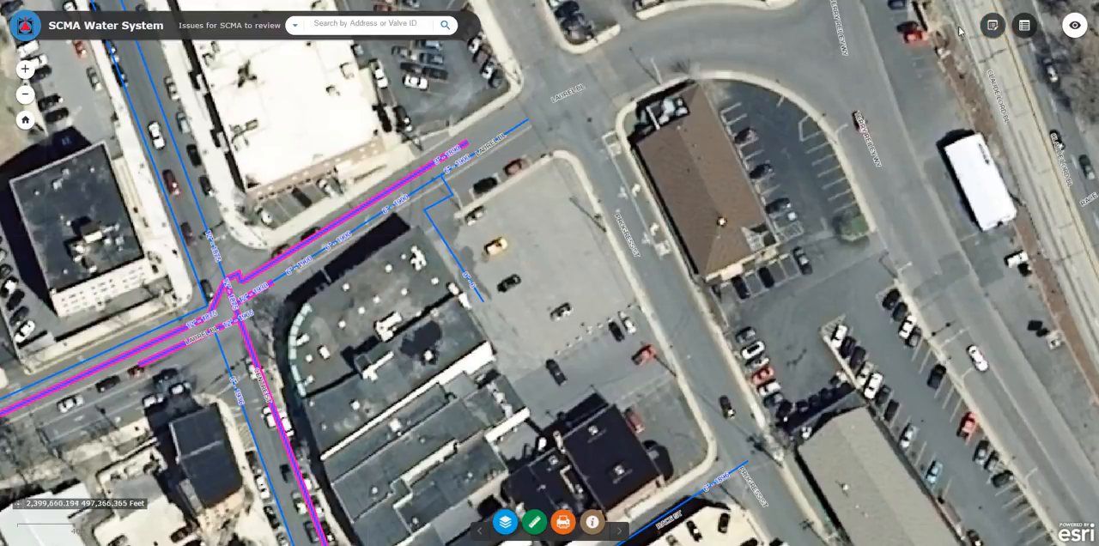
# - Reshape the new main beside the building so its long section bulges out toward the parking lot
pyautogui.click(992, 25)
pyautogui.click(779, 249)
pyautogui.moveTo(427, 237); pyautogui.dragTo(491, 273)
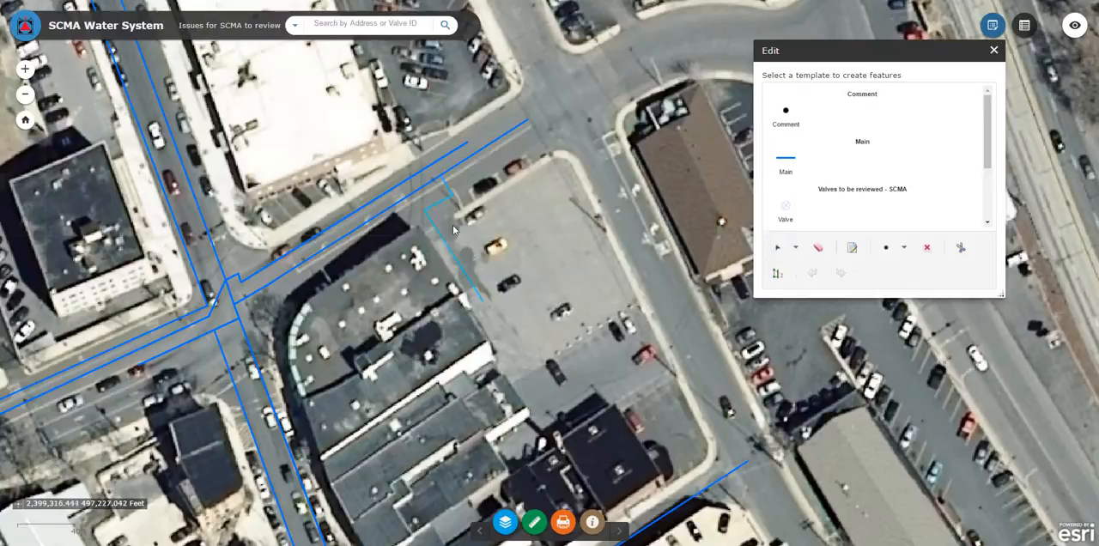
pyautogui.click(778, 273)
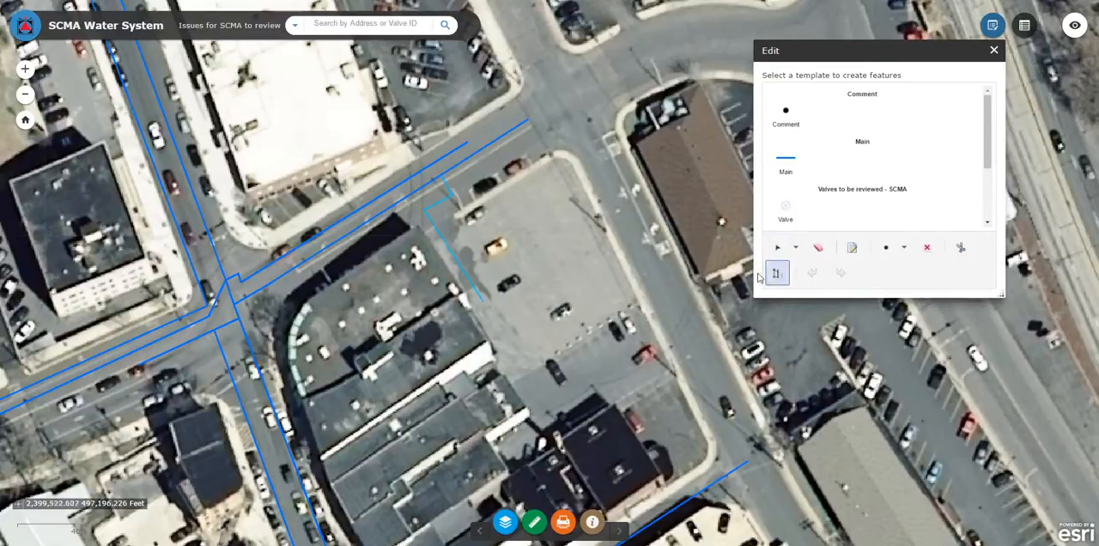
pyautogui.click(426, 237)
pyautogui.click(458, 238)
pyautogui.click(477, 263)
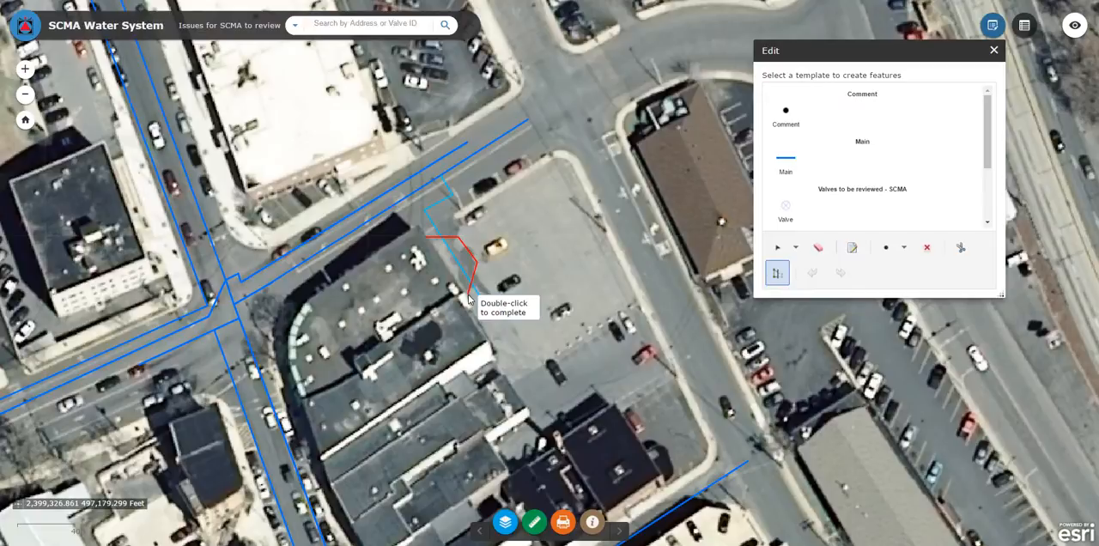
pyautogui.doubleClick(468, 298)
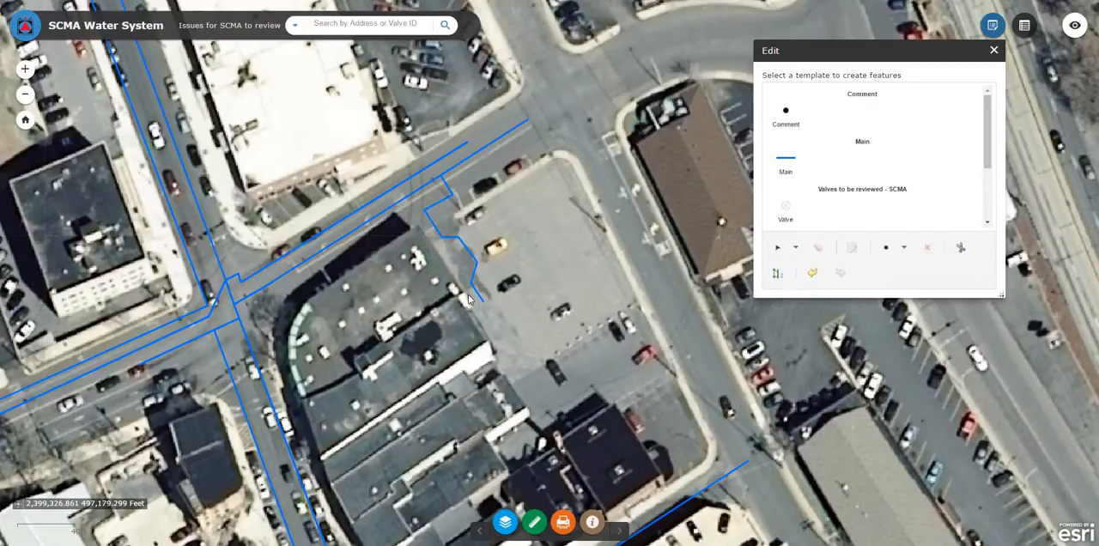
pyautogui.click(994, 49)
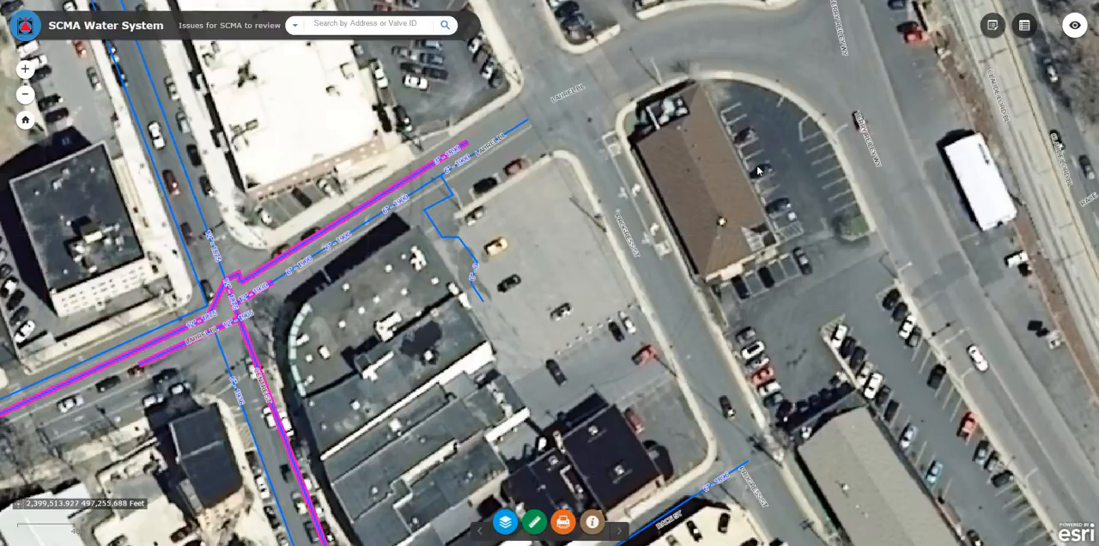
# - Delete the new main that runs between the building and the parking lot, and finish editing
pyautogui.click(993, 24)
pyautogui.click(778, 248)
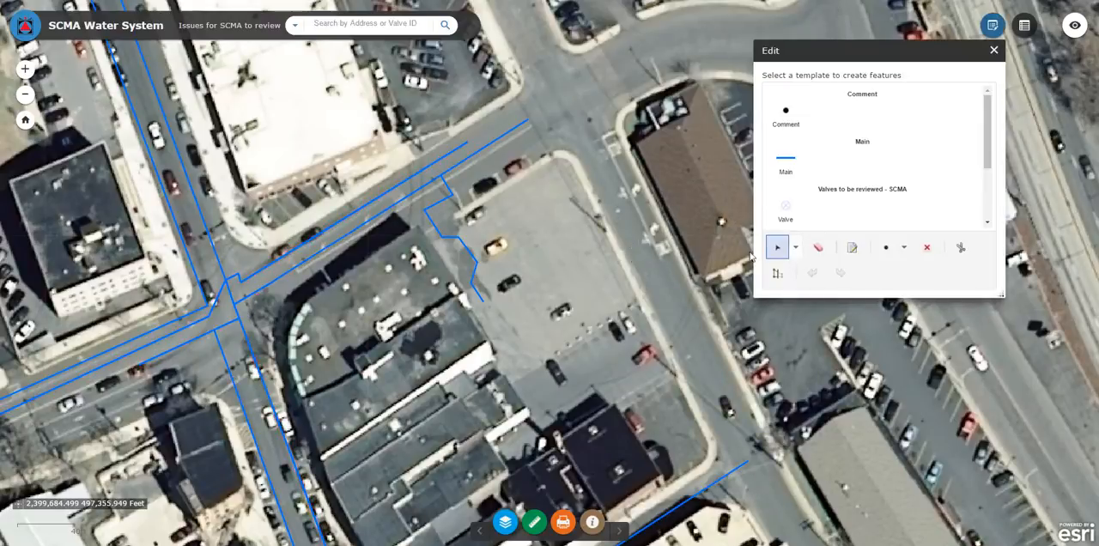
pyautogui.moveTo(455, 228); pyautogui.dragTo(446, 267)
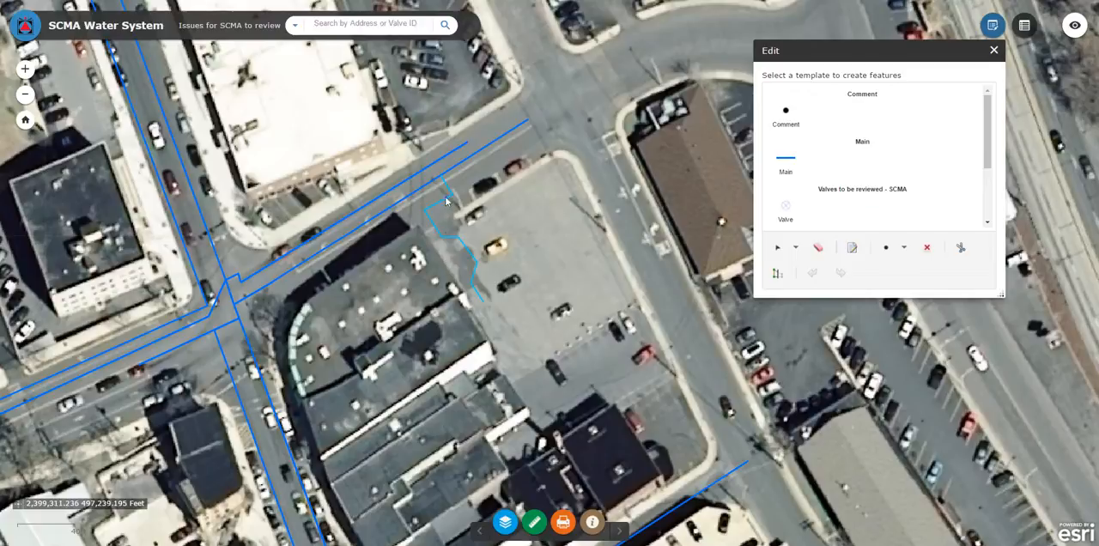
pyautogui.click(927, 247)
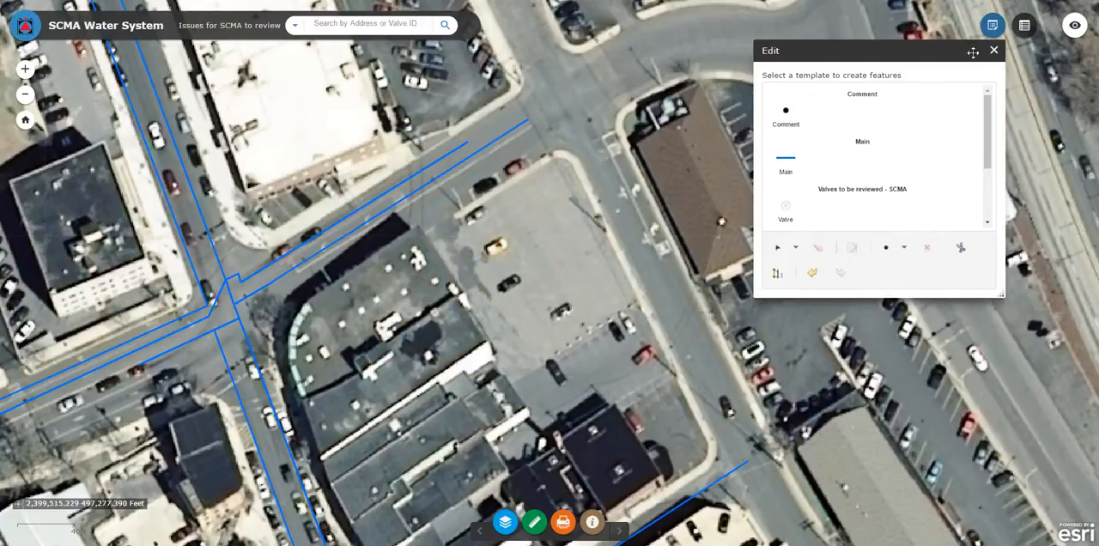
pyautogui.click(994, 49)
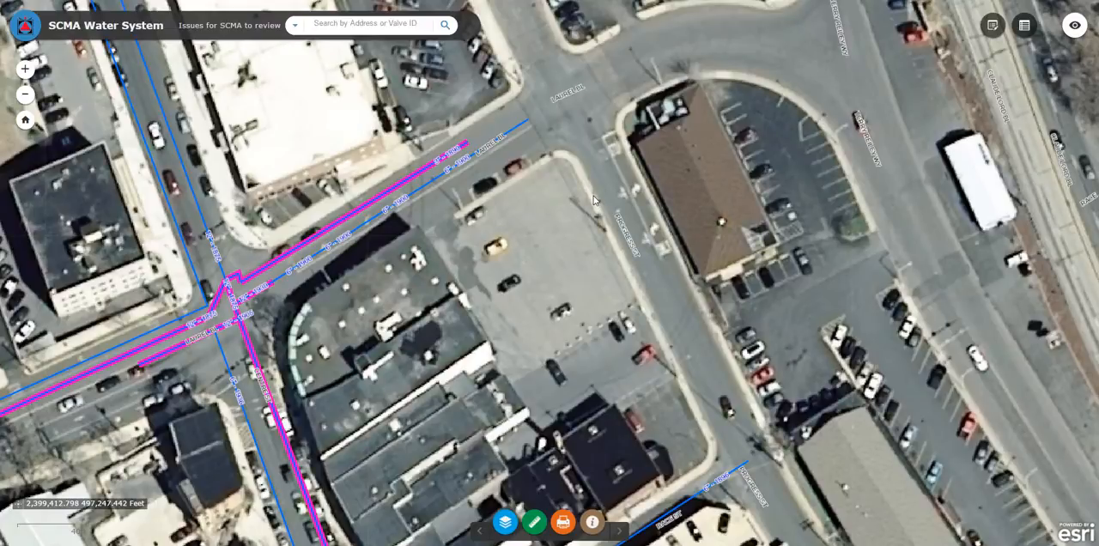
# - Examine the first three records of the Hydrants to be reviewed - SCMA attribute table on the map, and close the table
pyautogui.click(1028, 28)
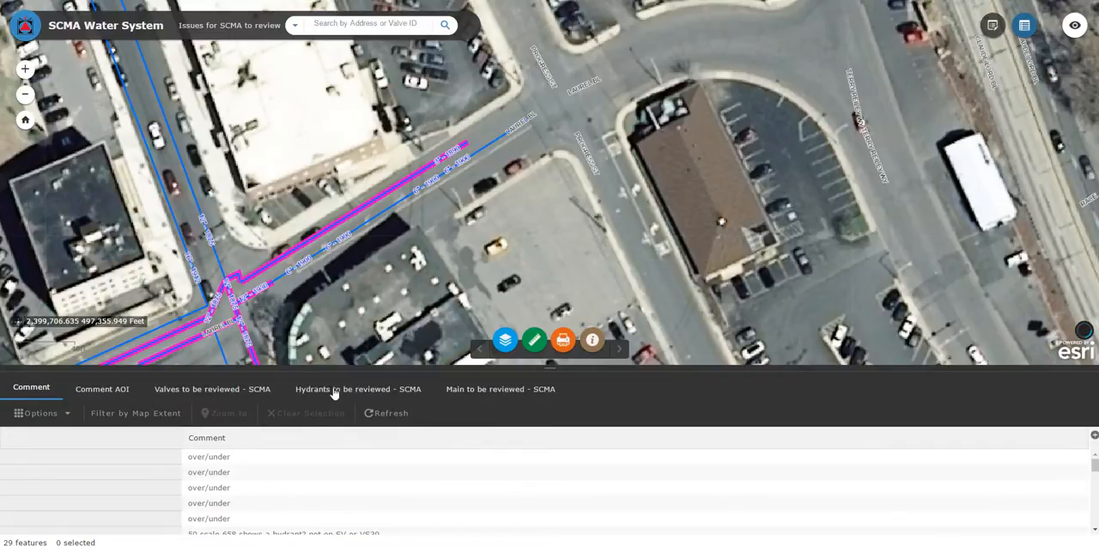
pyautogui.click(362, 392)
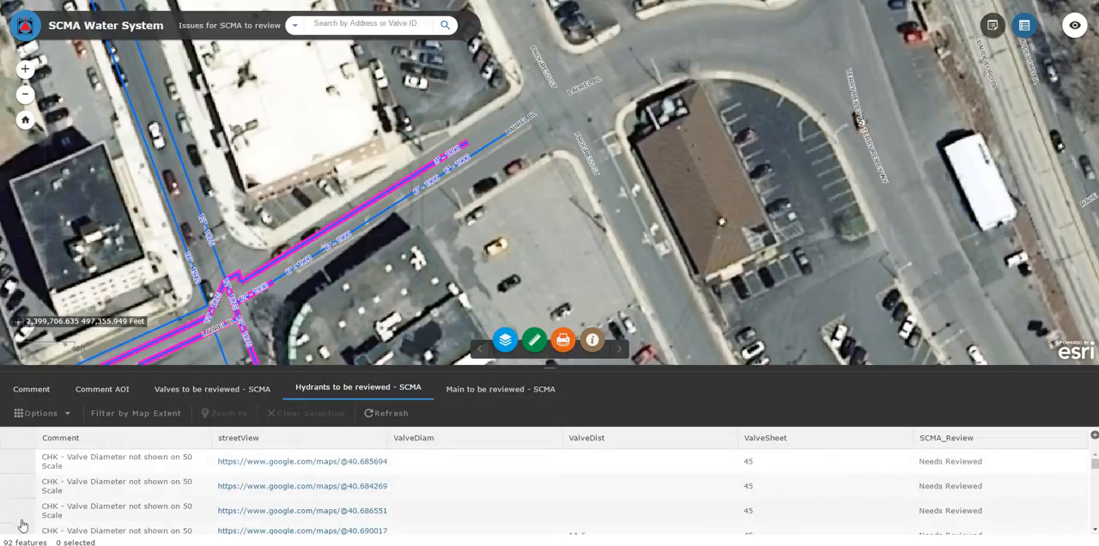
pyautogui.click(22, 464)
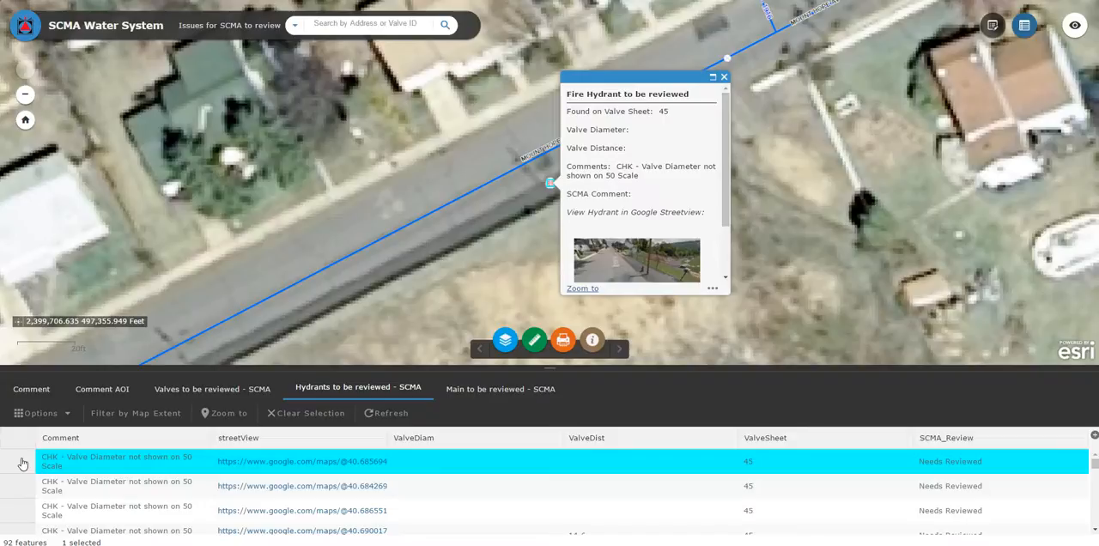
pyautogui.click(24, 487)
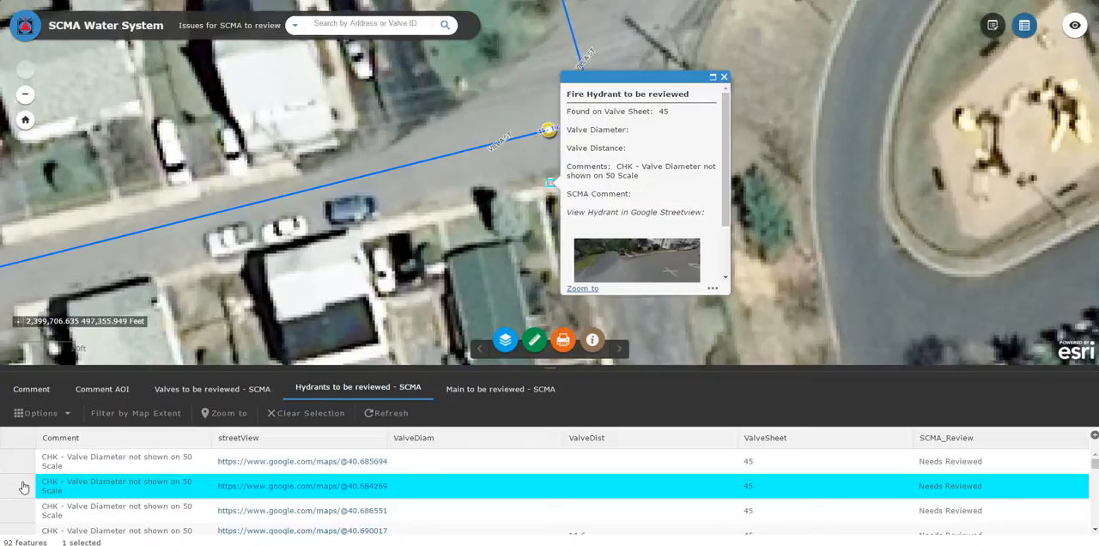
pyautogui.click(24, 510)
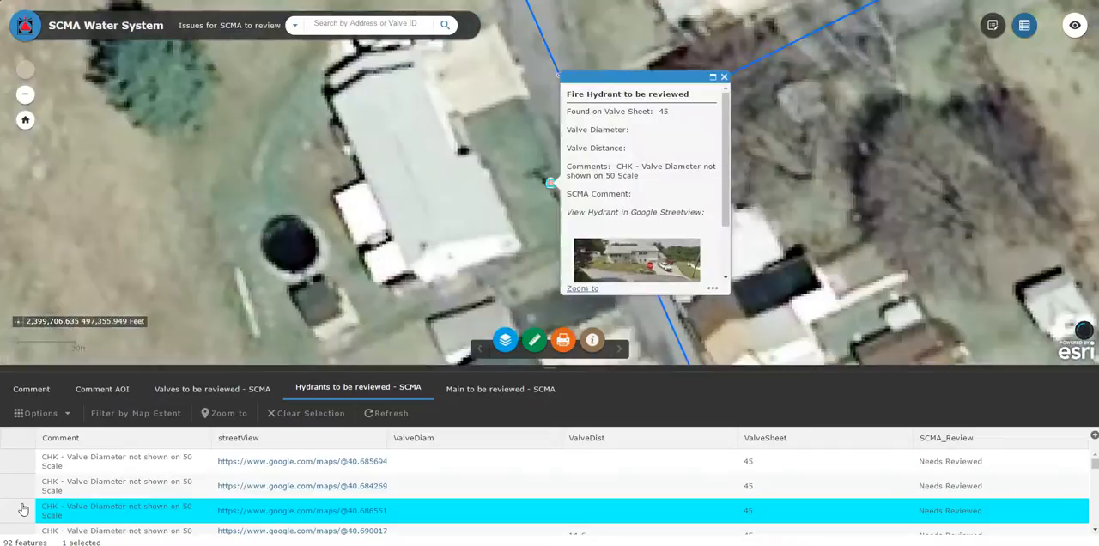
pyautogui.click(724, 77)
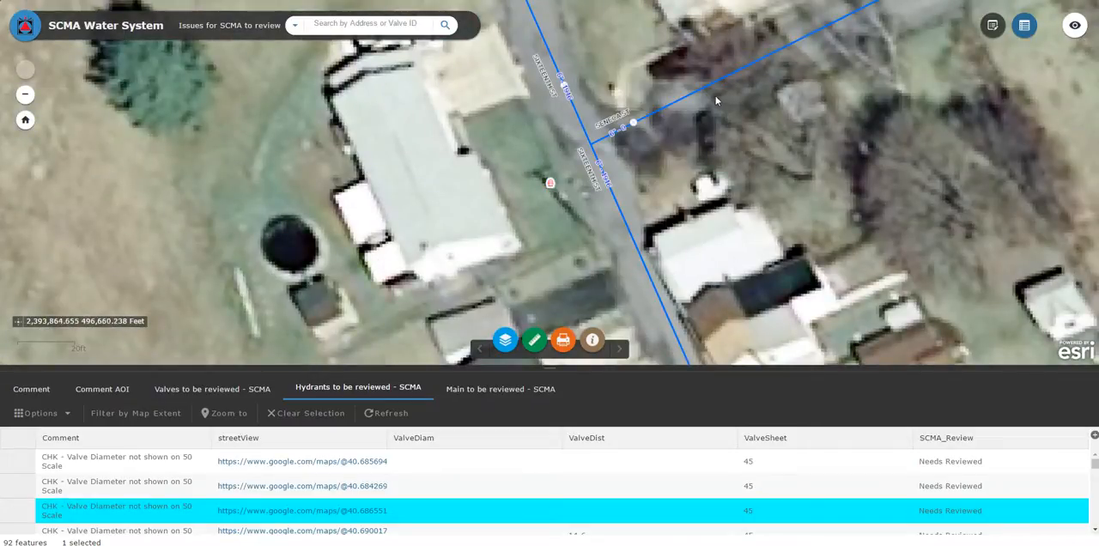
pyautogui.click(1025, 25)
# - Return the map to its default extent and read the About information through to the Instructional Video link
pyautogui.click(24, 120)
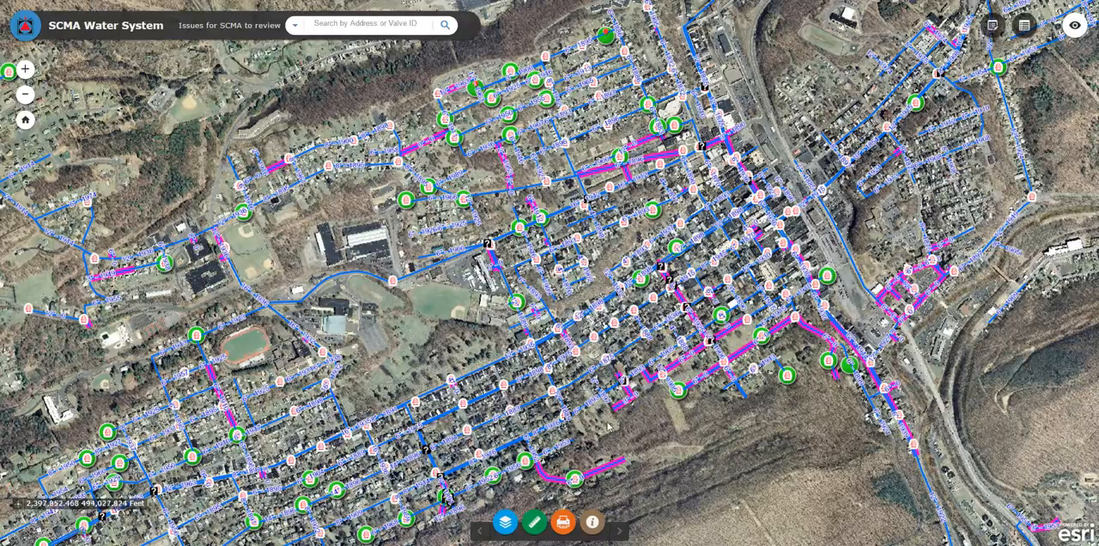
pyautogui.click(593, 522)
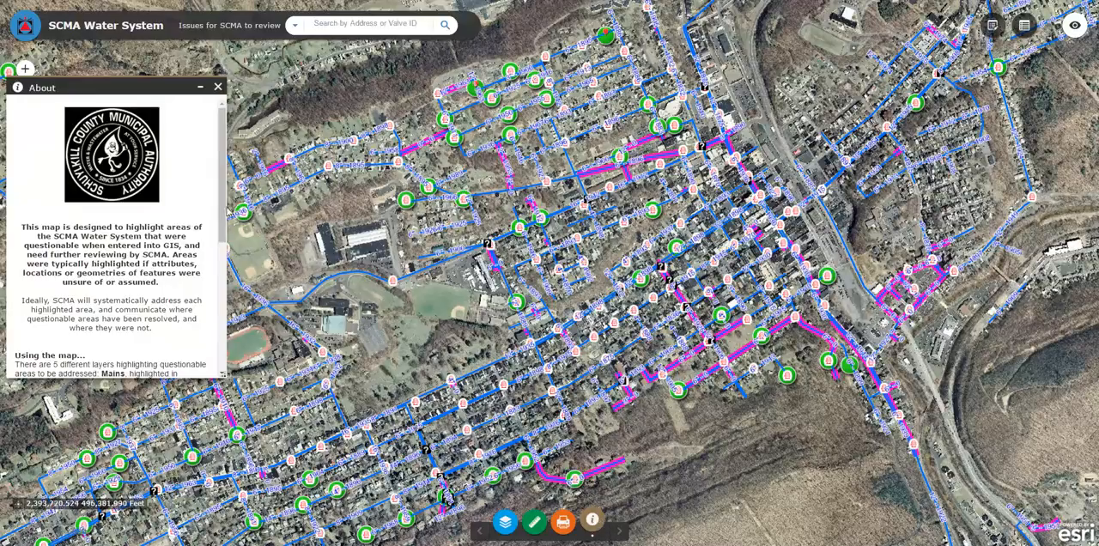
pyautogui.scroll(-5, 151, 328)
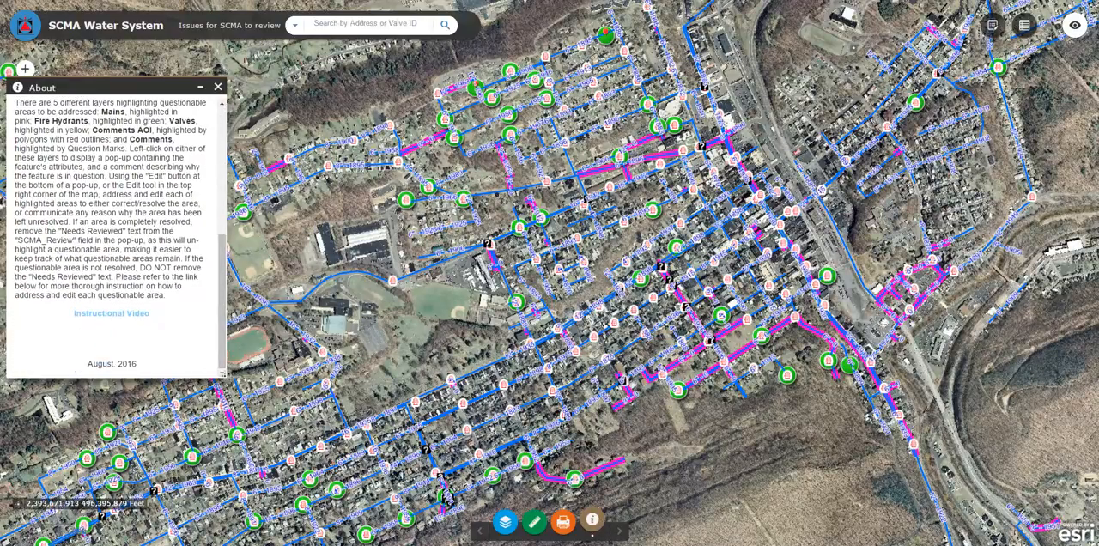